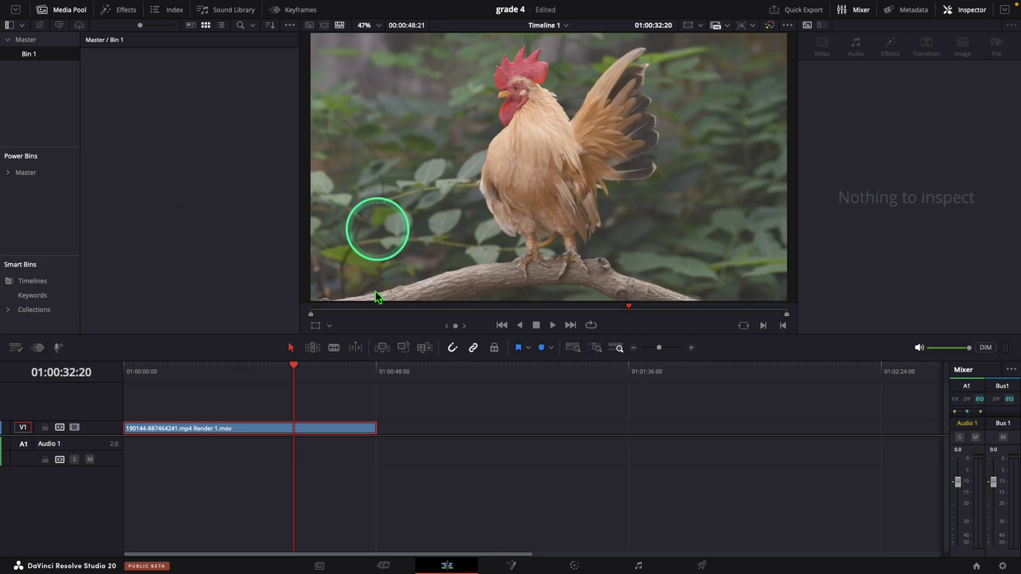
Move to timecode 01:00:17:35, switch to the Color page and label the first node Main
drag(205, 375, 216, 375)
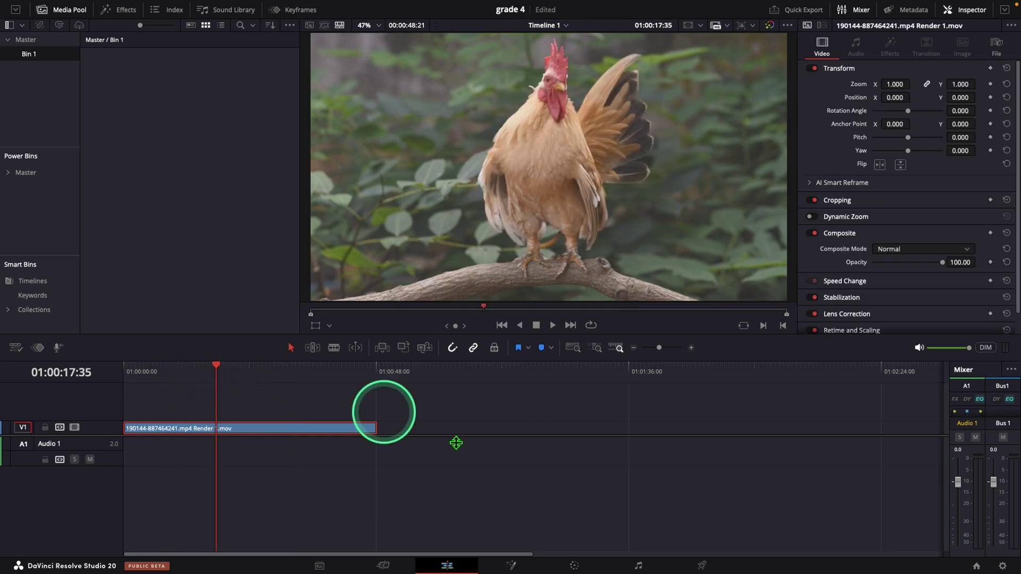
click(574, 566)
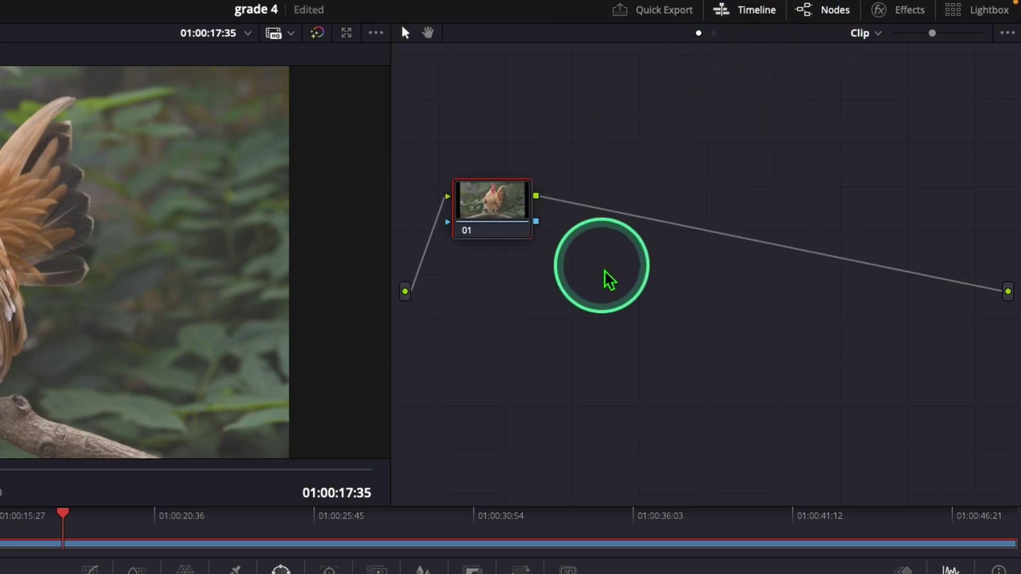
right_click(491, 202)
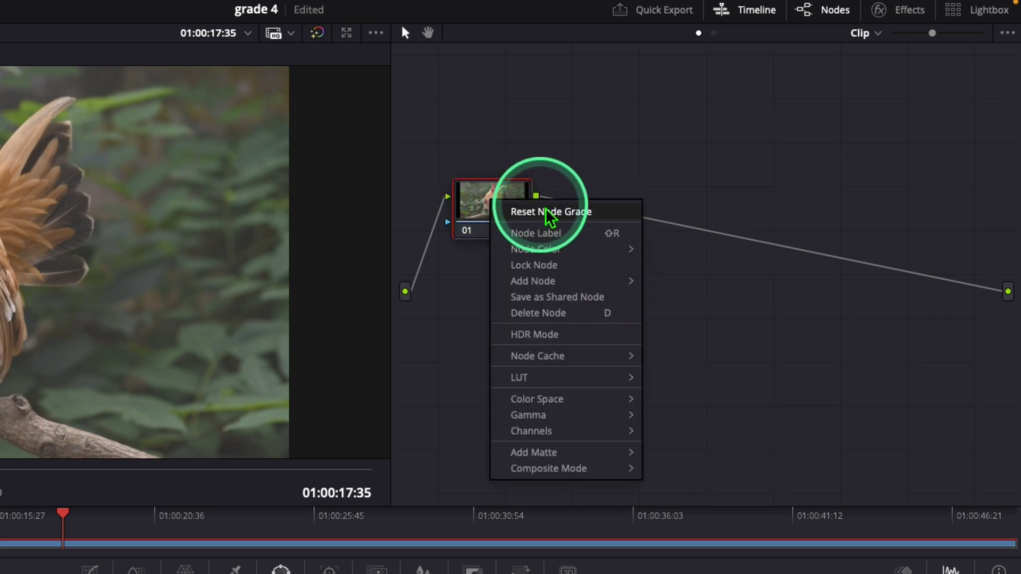
click(537, 233)
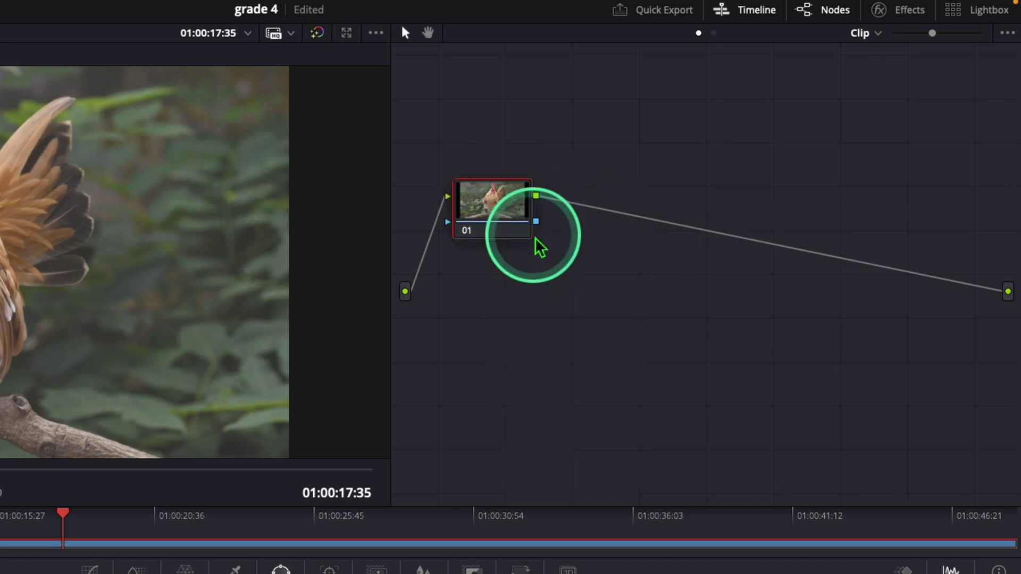
text(Main)
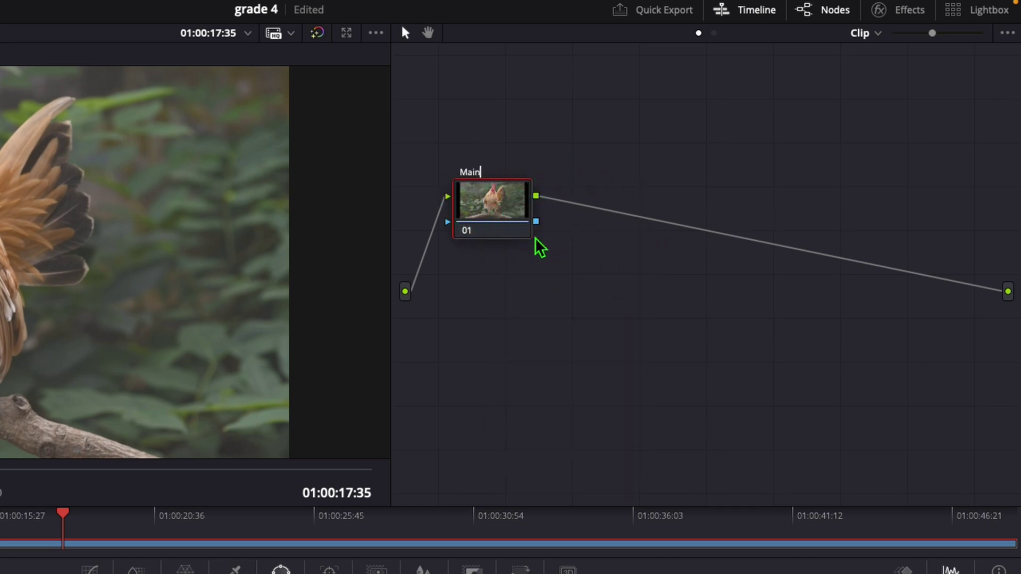
key(Return)
Add a serial node after Main and lower its master Lift to about -0.06
right_click(502, 210)
drag(547, 261, 559, 309)
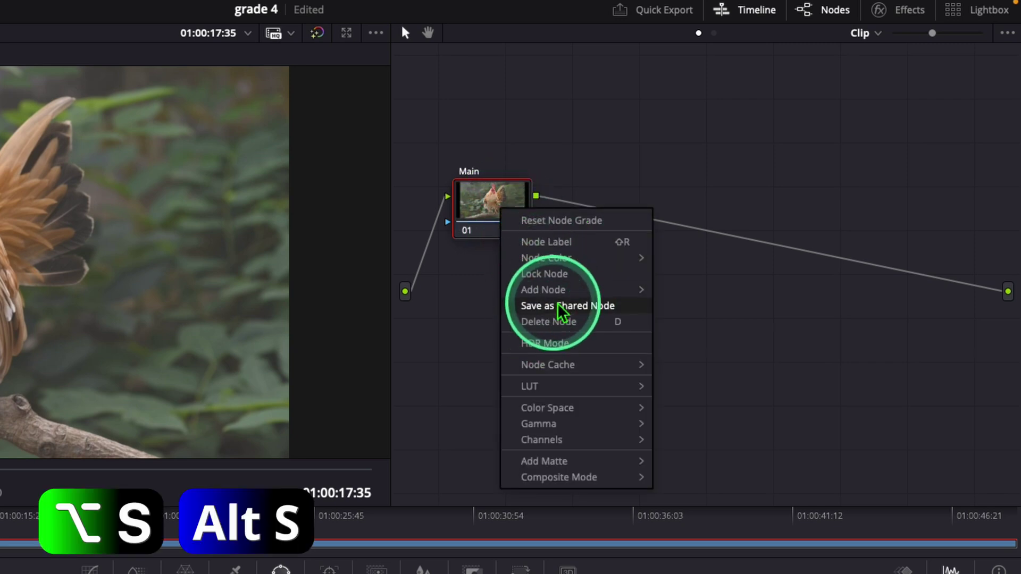
mouse_move(553, 294)
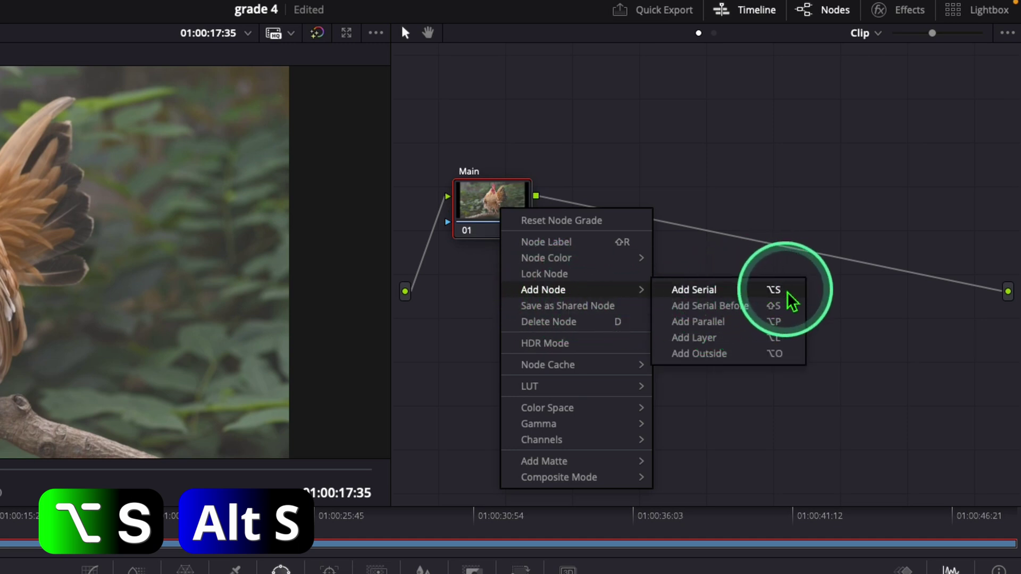
click(774, 290)
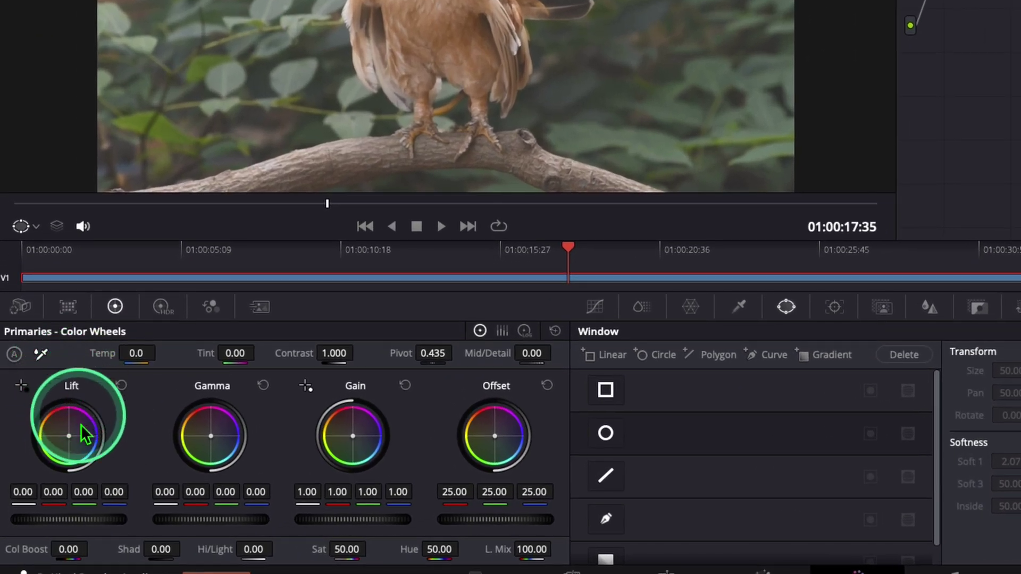
drag(58, 520, 34, 535)
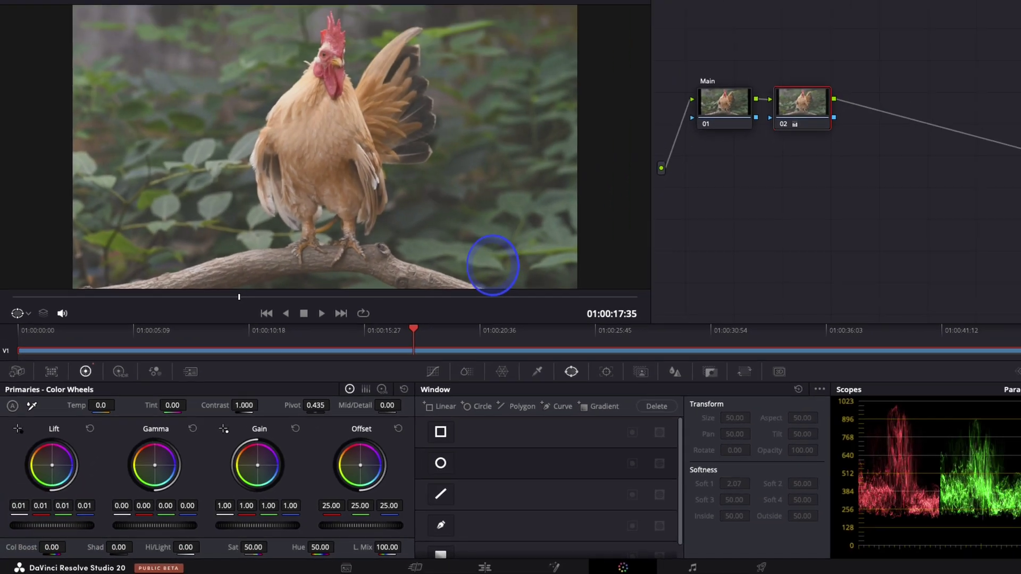
drag(492, 265, 416, 264)
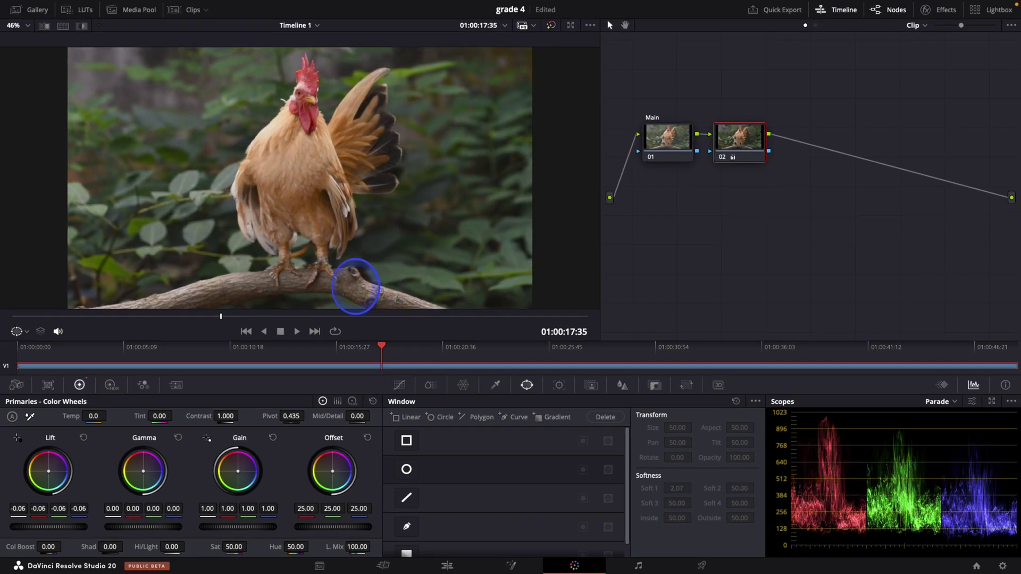
drag(352, 286, 342, 280)
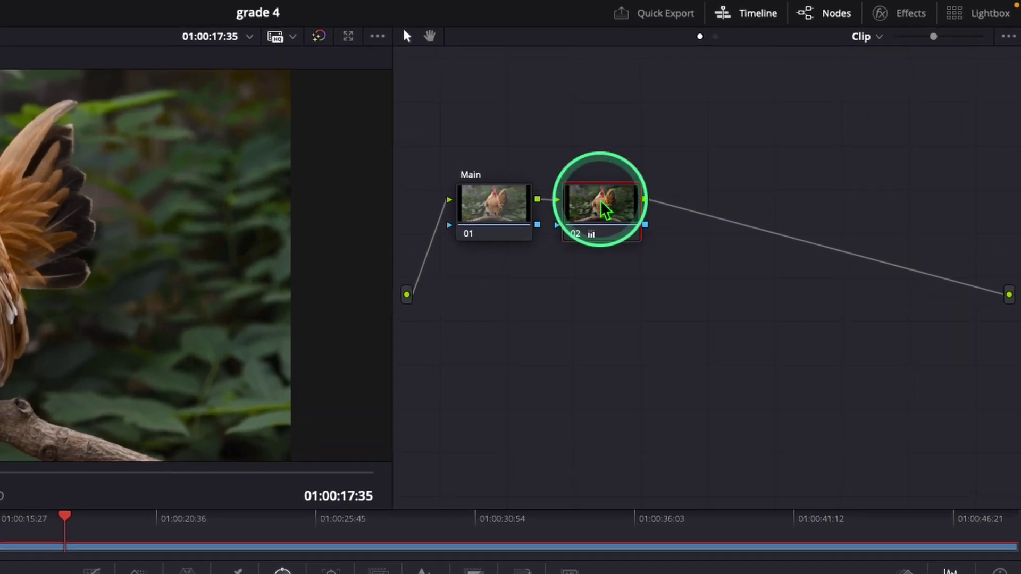
Label the second node Lift Wt
right_click(736, 131)
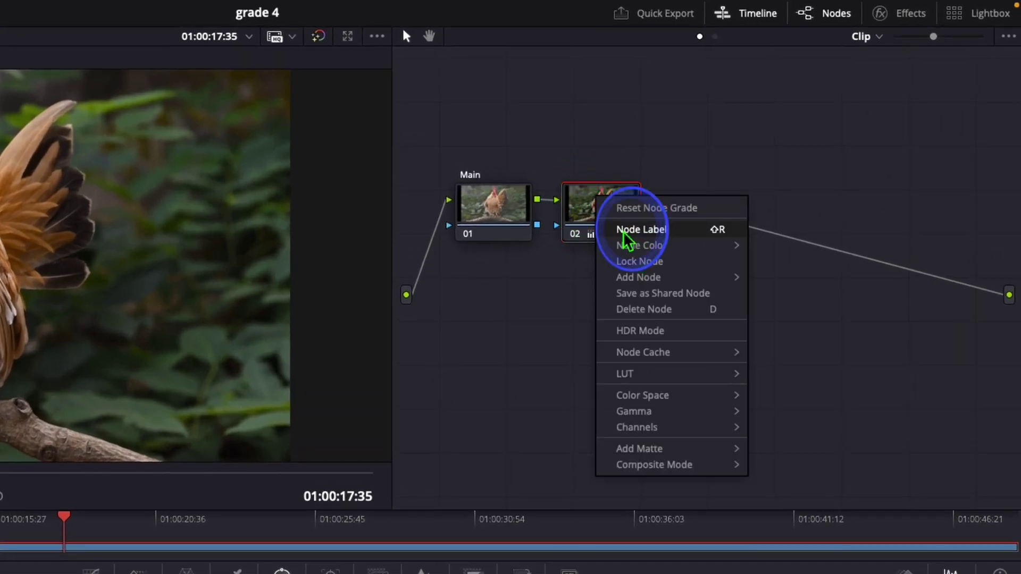
click(640, 229)
text(Lift Wt)
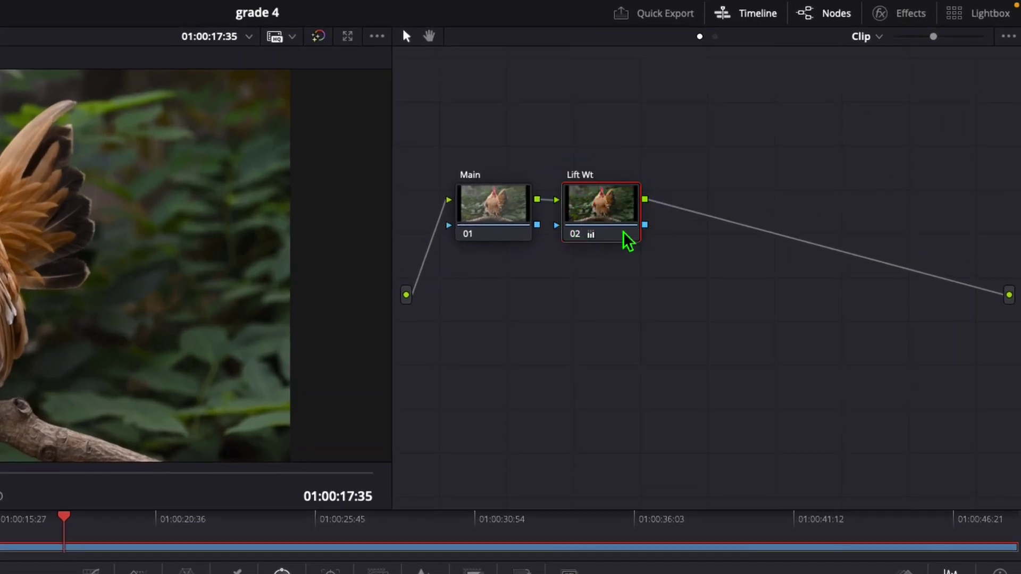
Add a serial node after Lift Wt and set its contrast to about 0.982
key(alt+s)
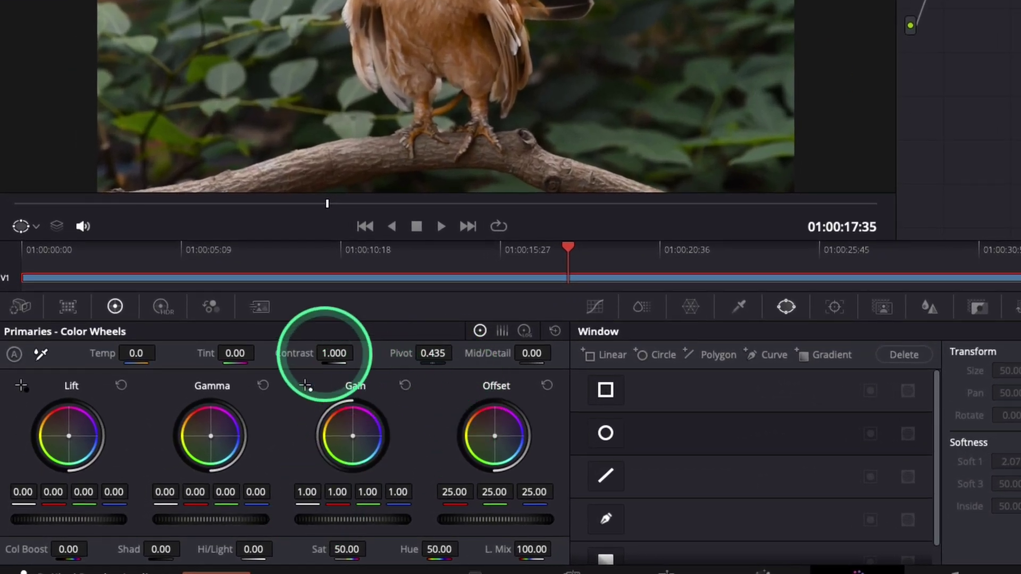
drag(324, 354, 239, 363)
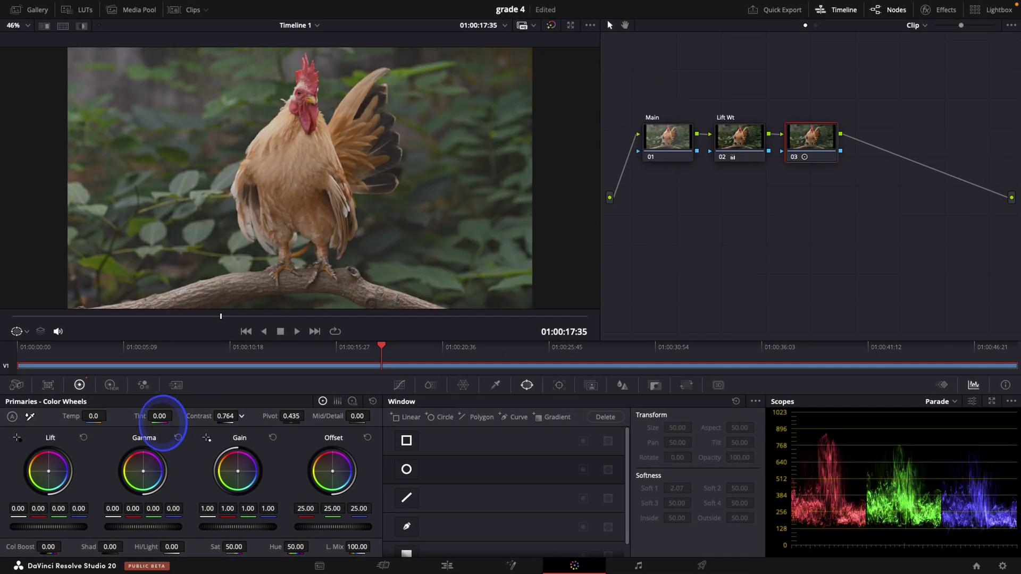
drag(162, 422, 223, 416)
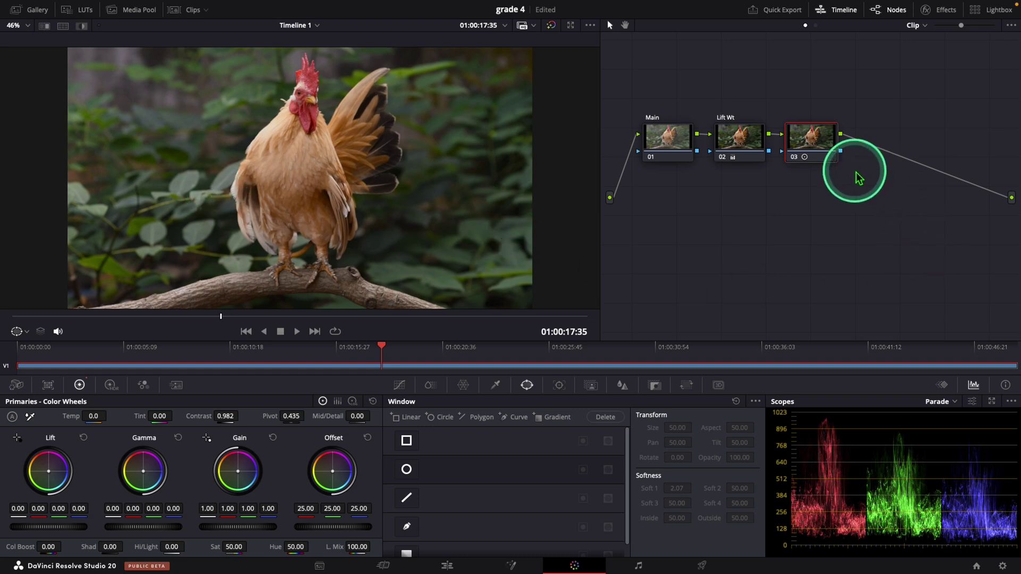
Label the third node Contrast and keep it selected
right_click(802, 140)
click(825, 160)
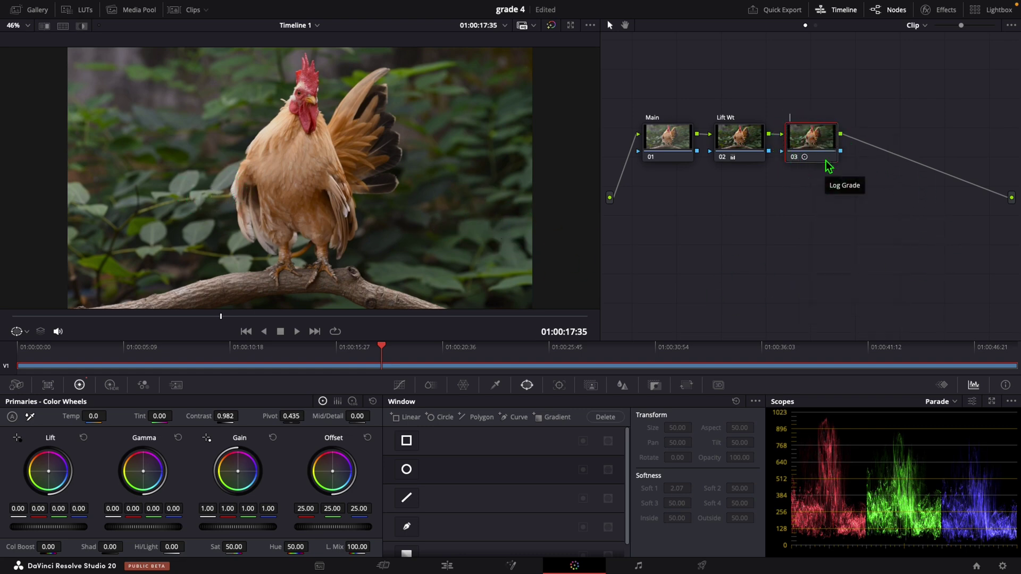
text(Contrast)
click(794, 153)
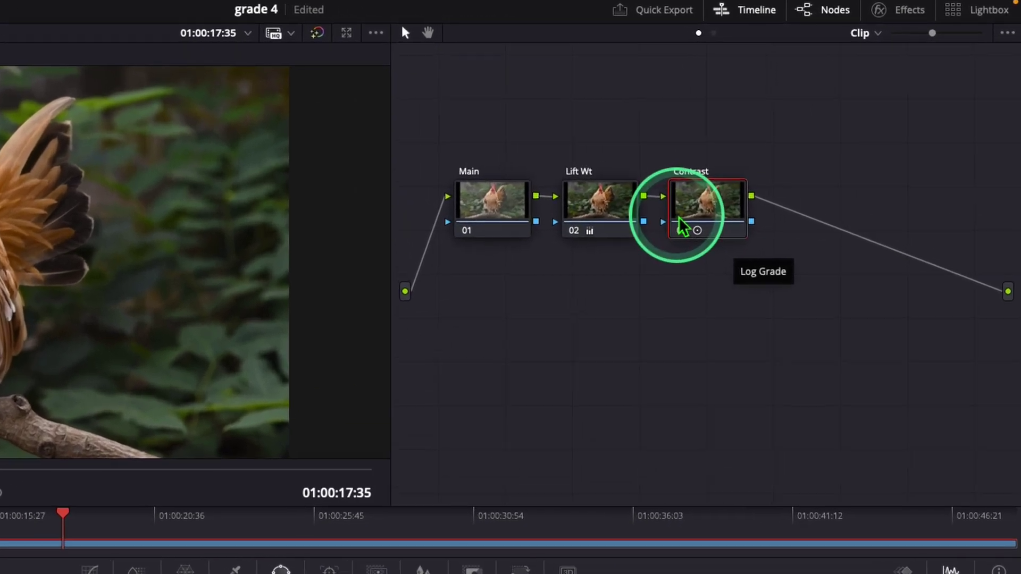
click(678, 210)
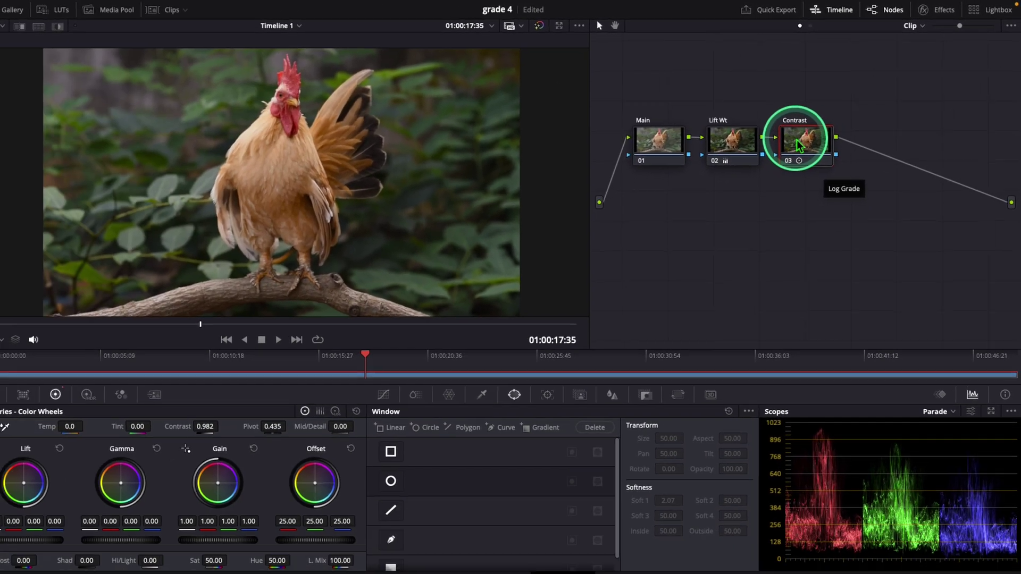
Add a serial node after Contrast and adjust its saturation for slightly richer colors in the rooster clip
key(alt+s)
click(246, 543)
drag(273, 535, 261, 545)
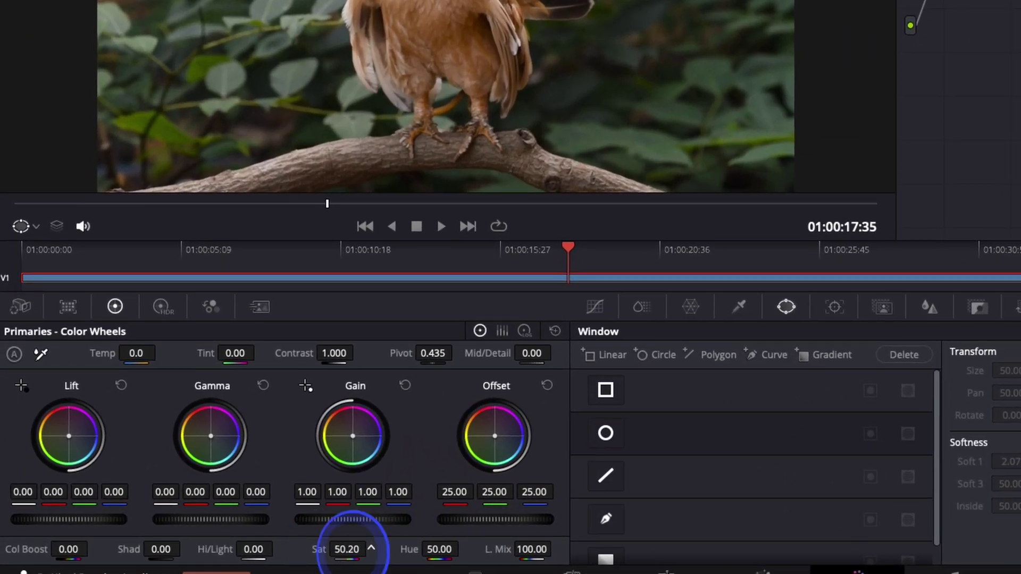
drag(420, 550, 443, 558)
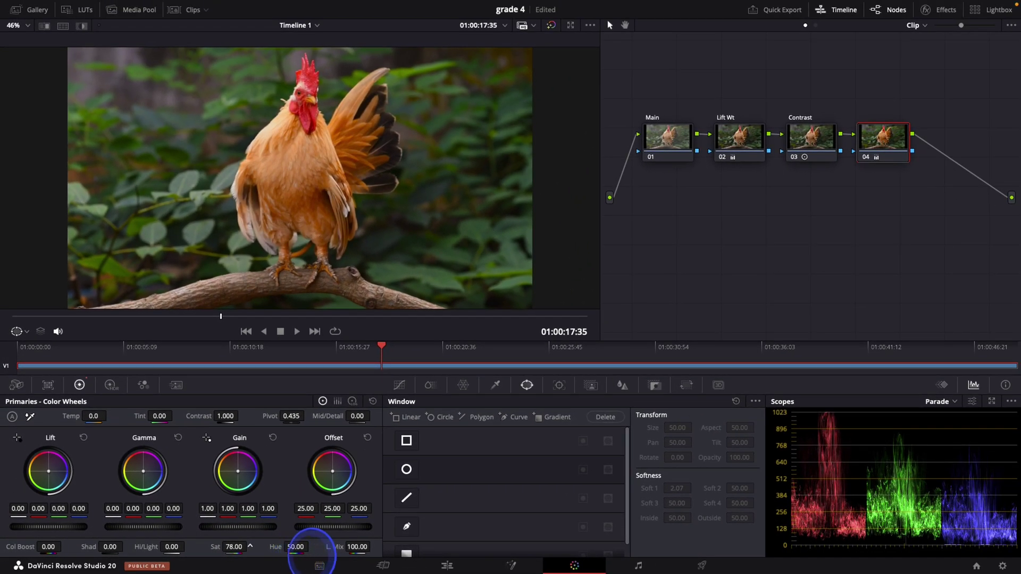
drag(316, 552, 228, 548)
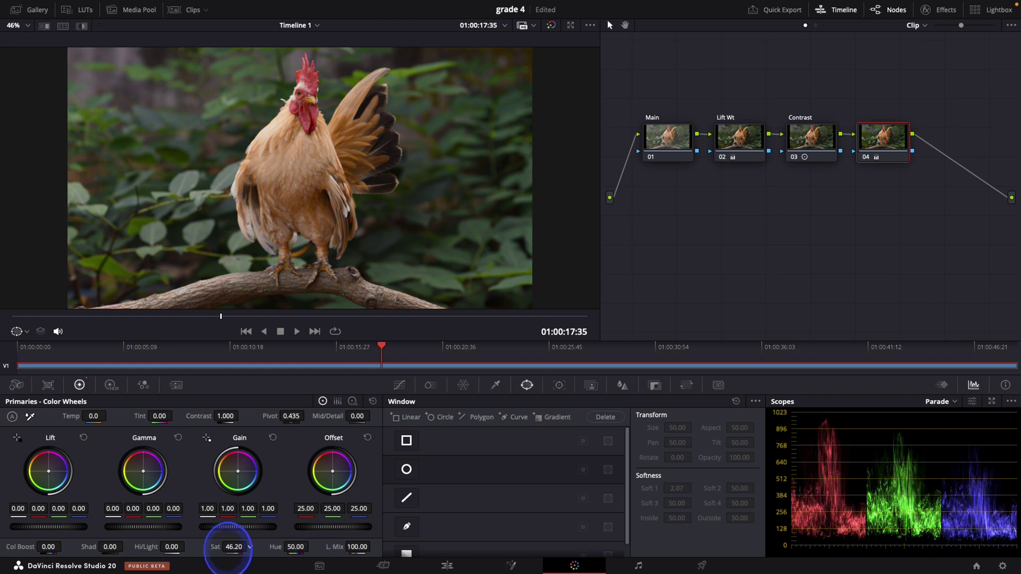
drag(223, 550, 263, 549)
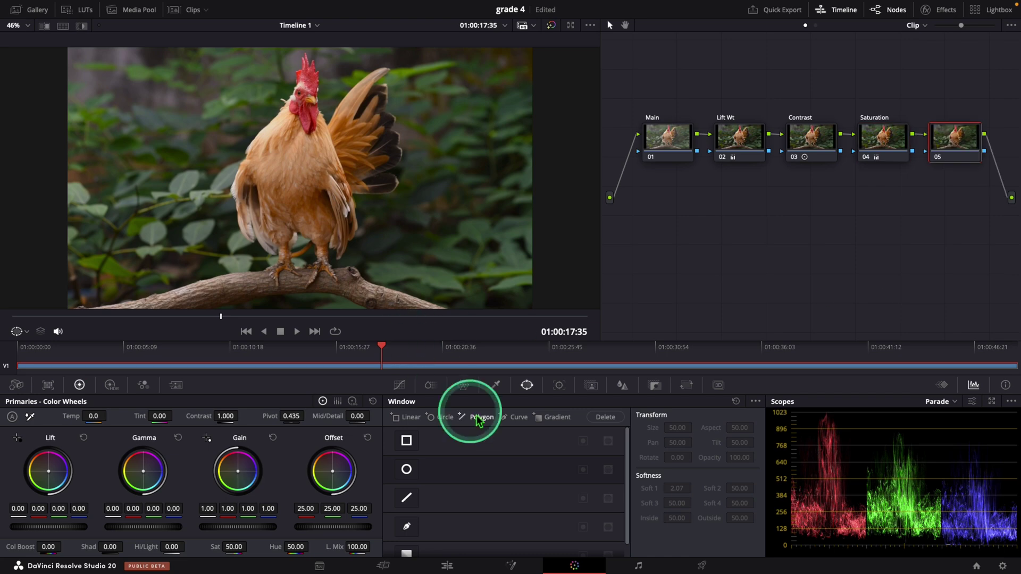
At timecode 01:00:16:46, lower the fifth node's highlights to -30.00 and label the node Hilight
click(178, 552)
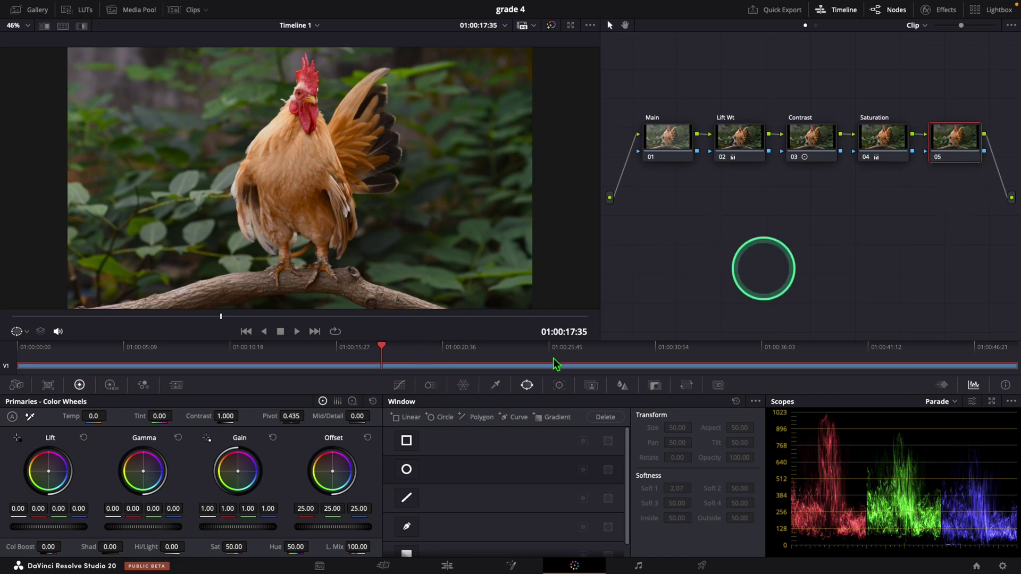
drag(388, 359, 366, 345)
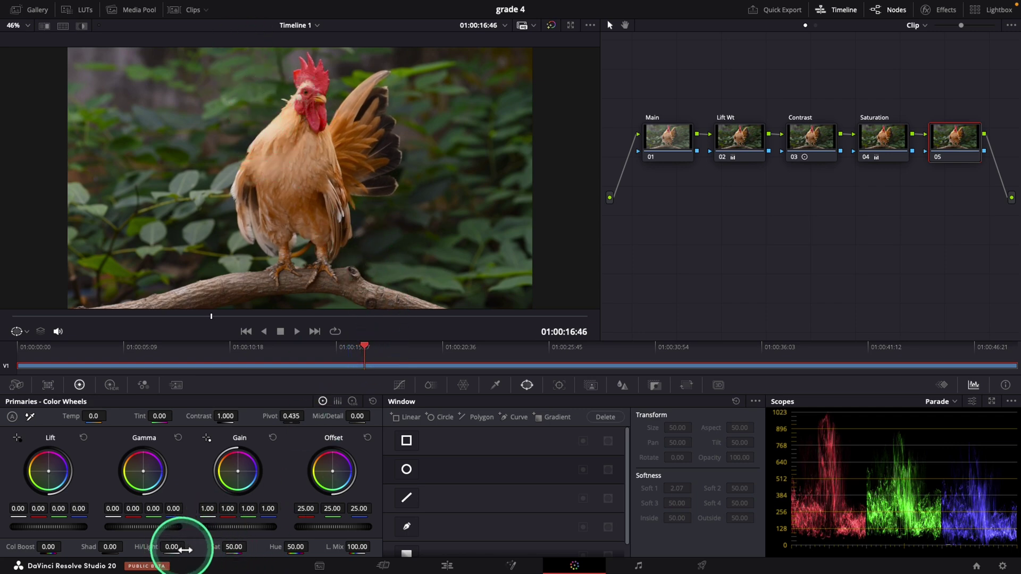
drag(172, 547, 155, 549)
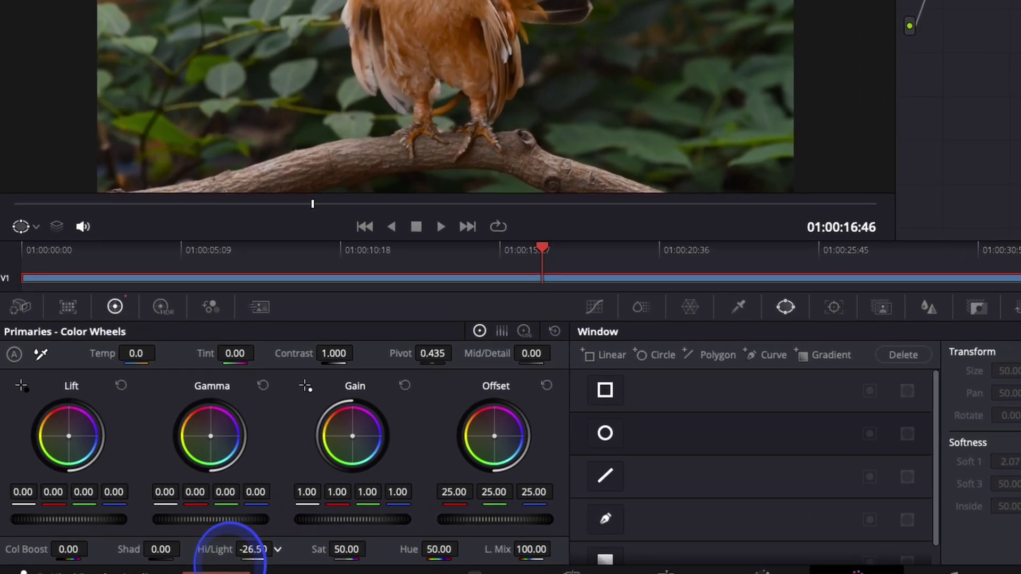
drag(230, 547, 226, 549)
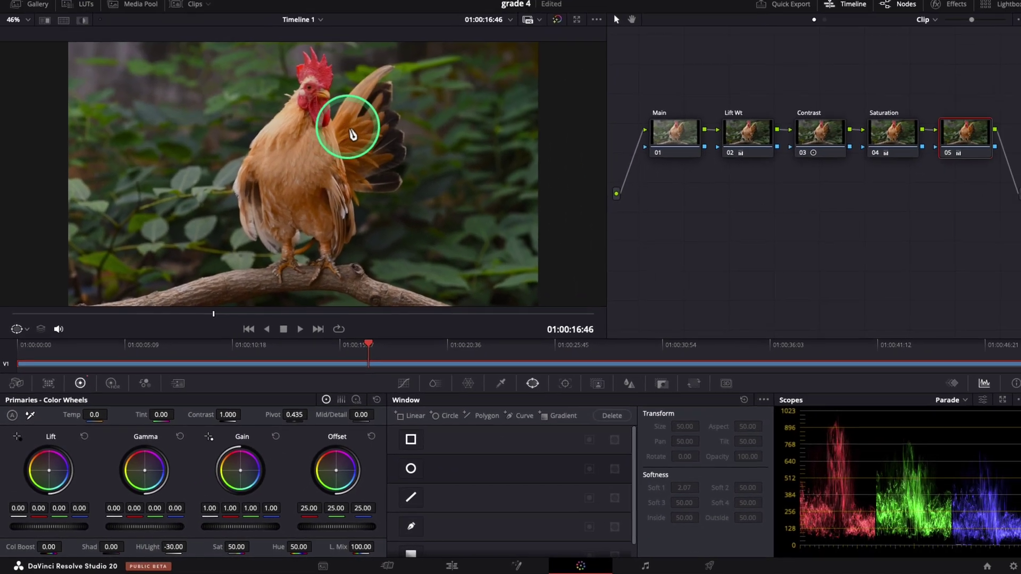
click(970, 187)
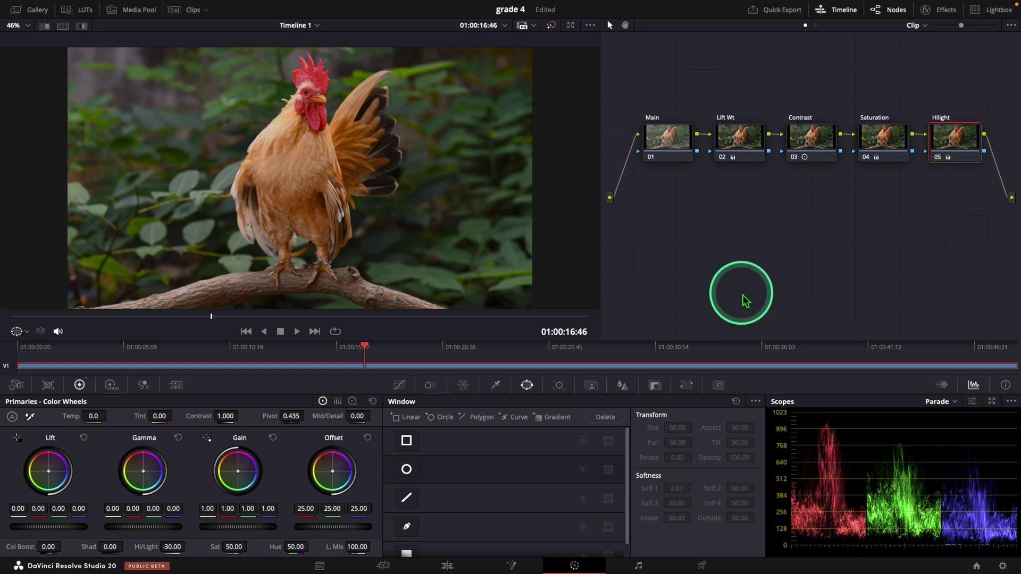
Add a new node after Hilight and adjust its shadows value
key(alt+o)
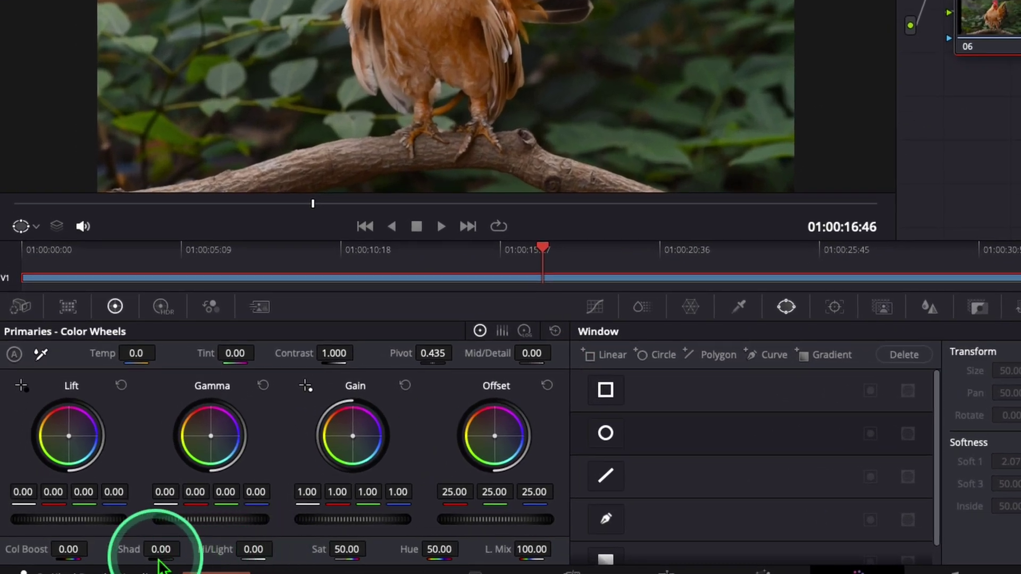
mouse_move(167, 553)
mouse_down()
mouse_move(107, 566)
mouse_move(215, 548)
mouse_move(166, 549)
mouse_up()
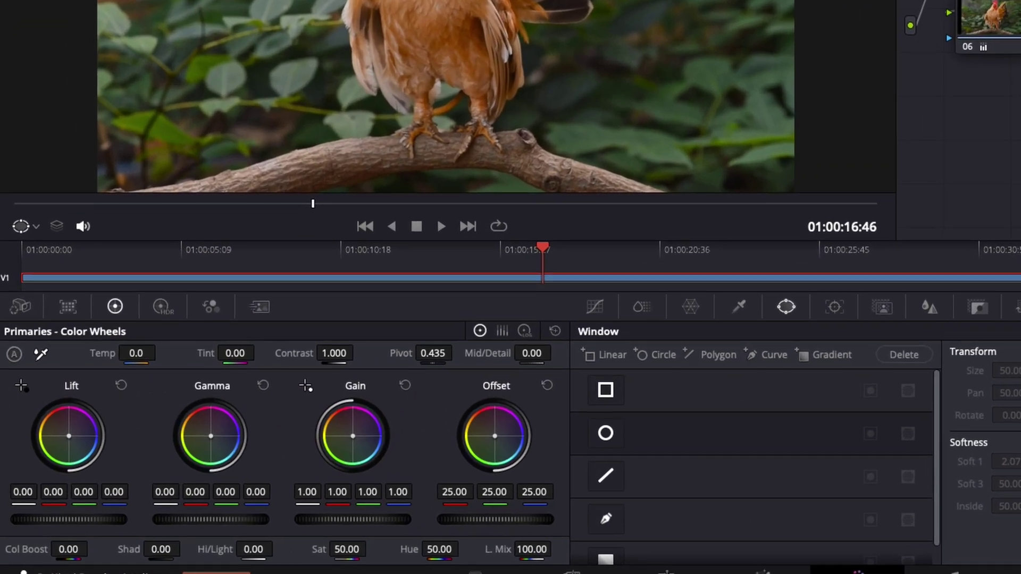
Shift the seventh node's Lift color toward green, with red and blue at about -0.03, and label the node lift color
drag(68, 432, 69, 450)
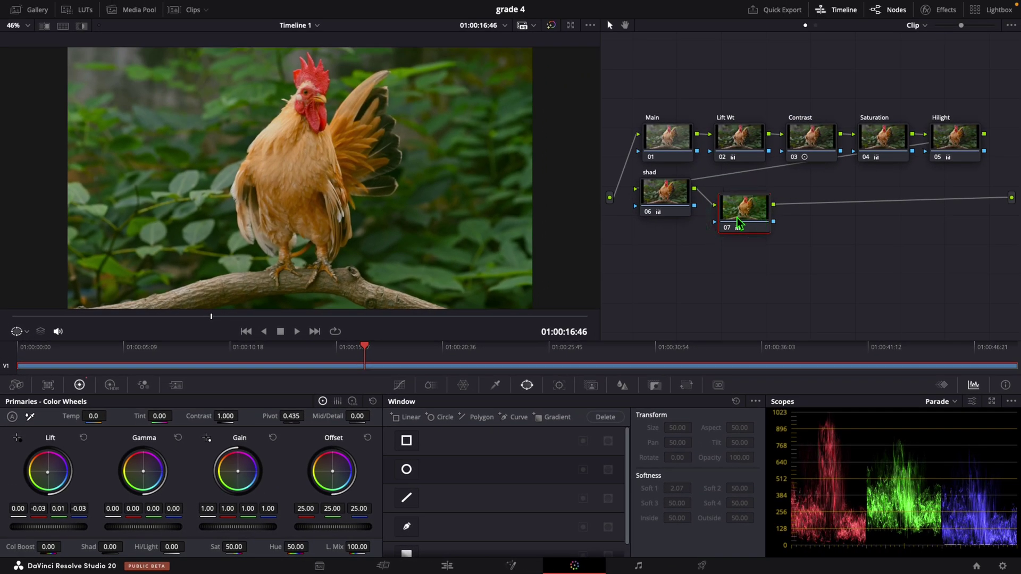
text(lift color)
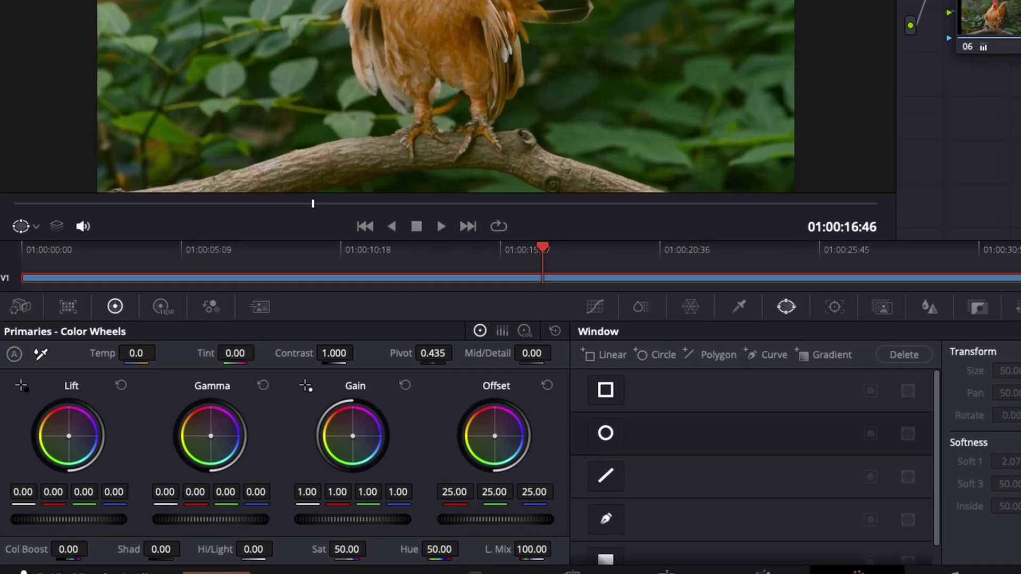
Shift the eighth node's Gain color toward orange, to about red 1.13, green 0.97 and blue 0.88
click(241, 464)
drag(357, 427, 279, 483)
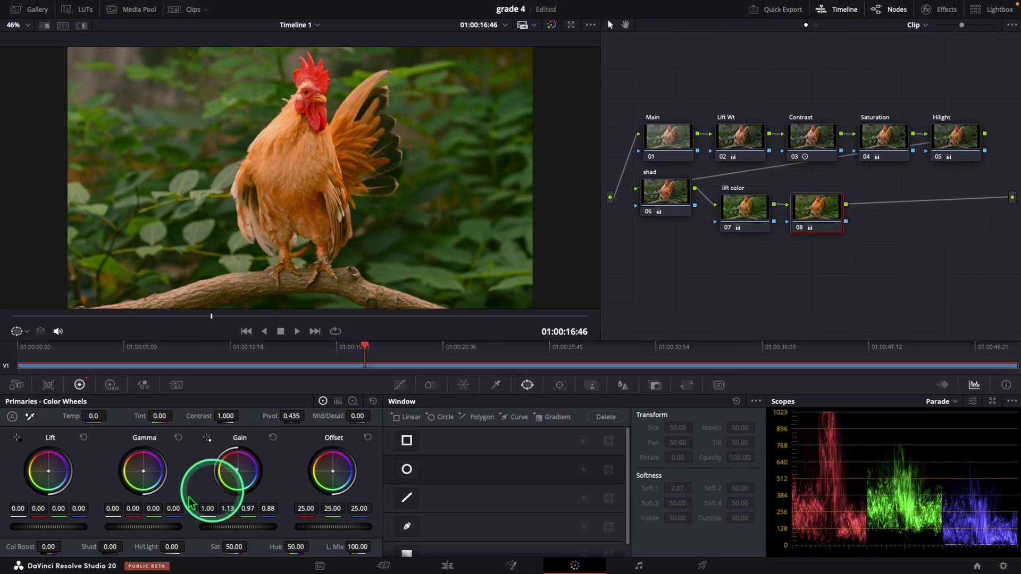
Add a ninth node, shift its Offset color toward blue, to red 18.40, green 25.21 and blue 31.33, and label it Offset Color
key(alt+s)
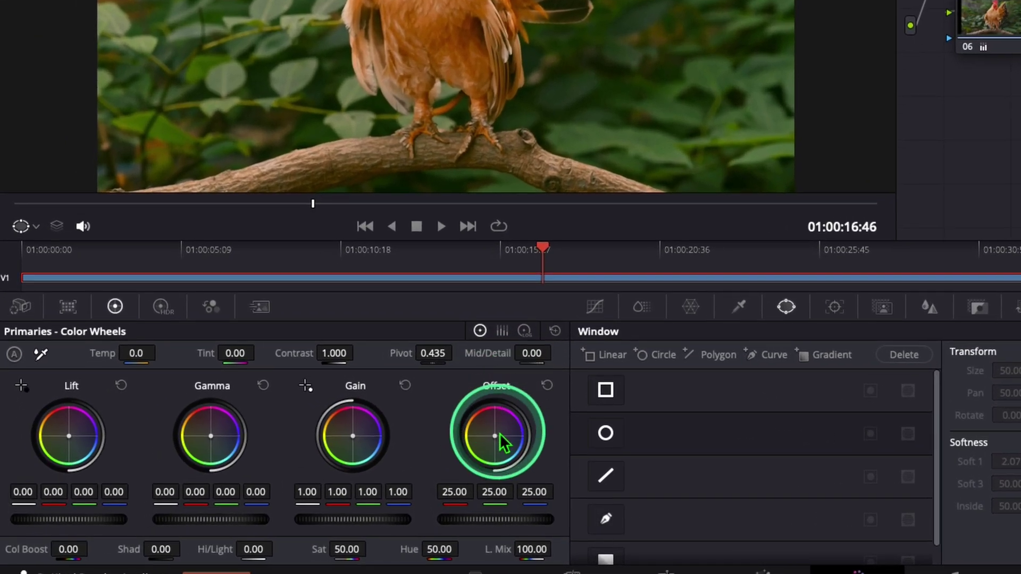
drag(335, 469, 344, 470)
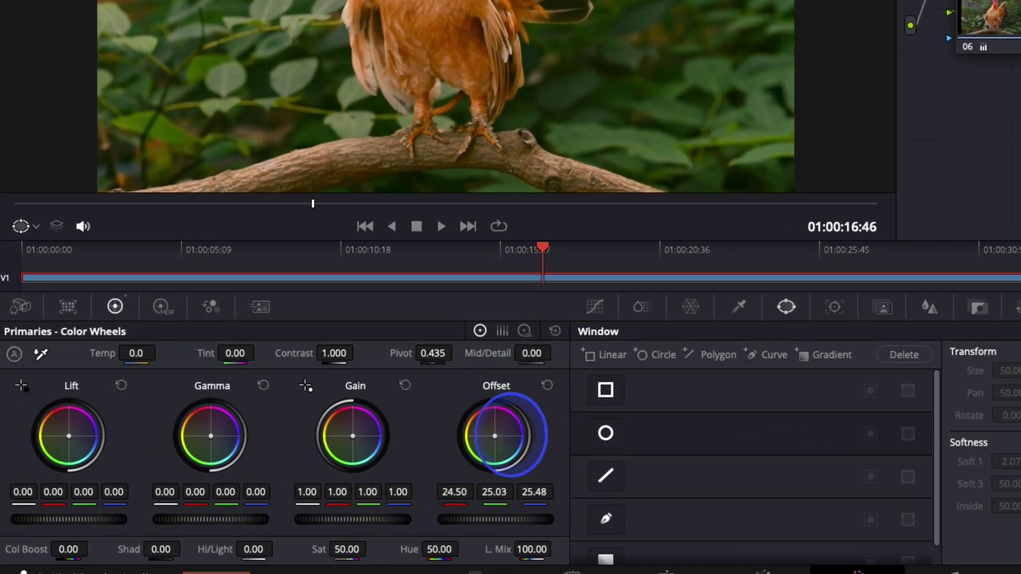
drag(510, 434, 543, 460)
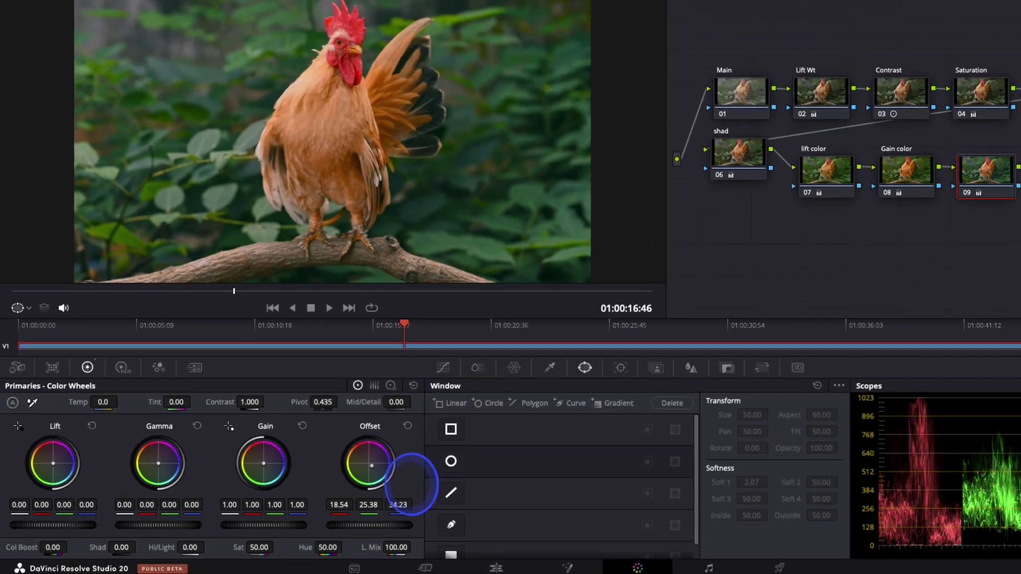
click(879, 239)
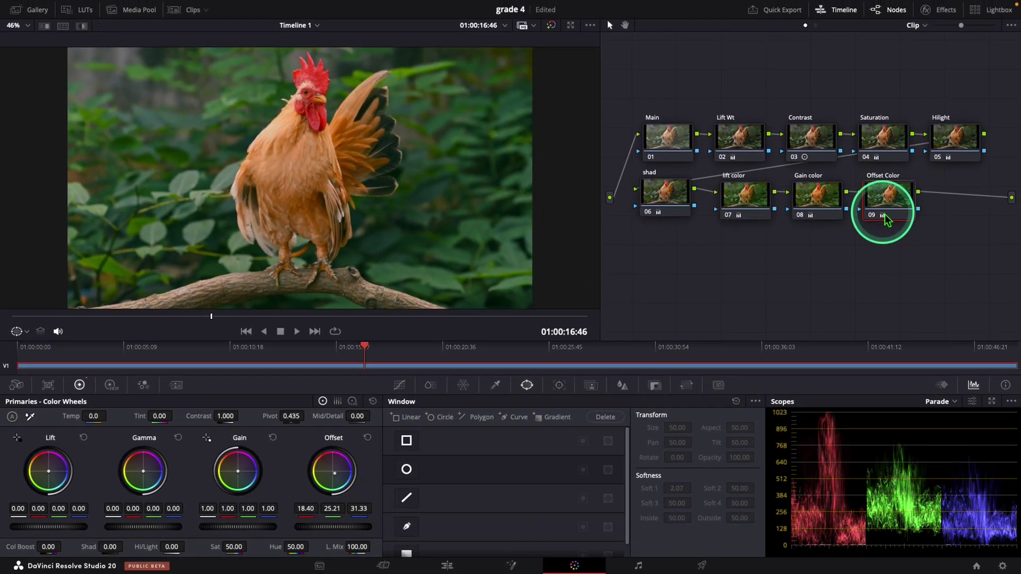
Add a tenth node after Offset Color and sample the green background foliage onto its Hue Vs Hue curve
key(alt+s)
click(891, 300)
click(963, 211)
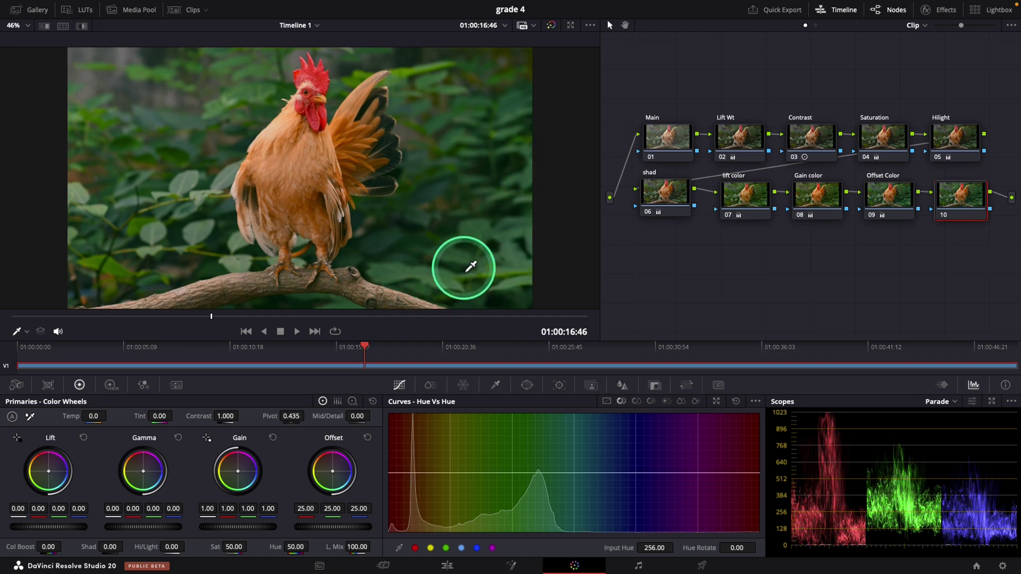
click(491, 102)
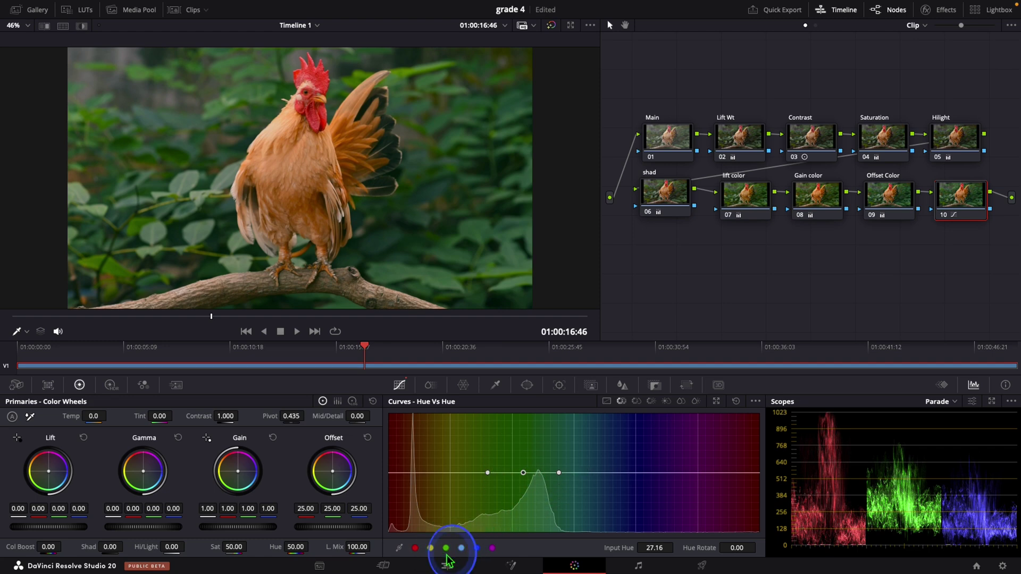
Spread the outer Hue Vs Hue points, lower the middle point to rotate the foliage toward teal, and label the node Curve hue vs hue
drag(559, 473, 573, 476)
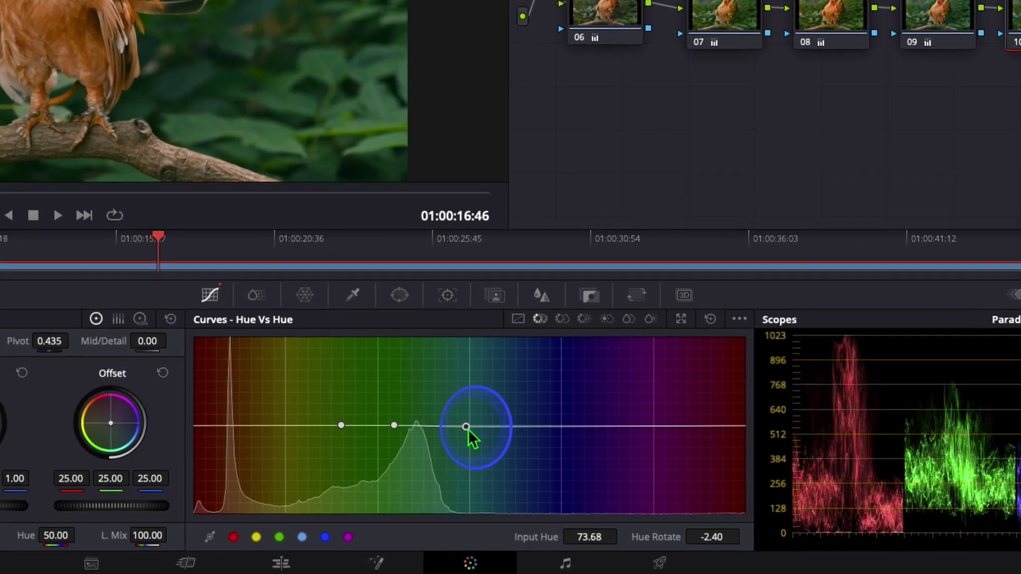
drag(467, 429, 467, 428)
drag(341, 426, 280, 427)
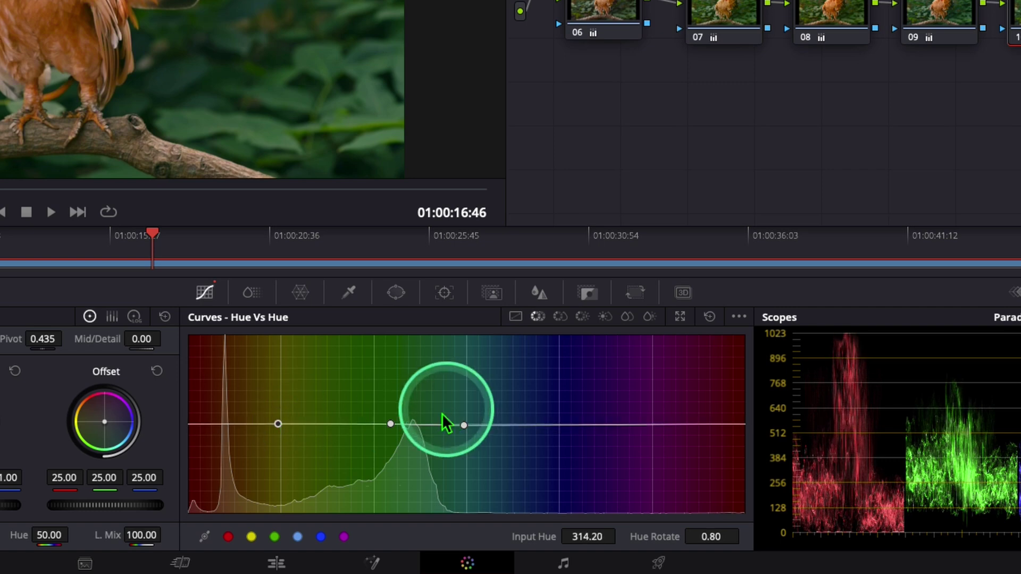
click(394, 425)
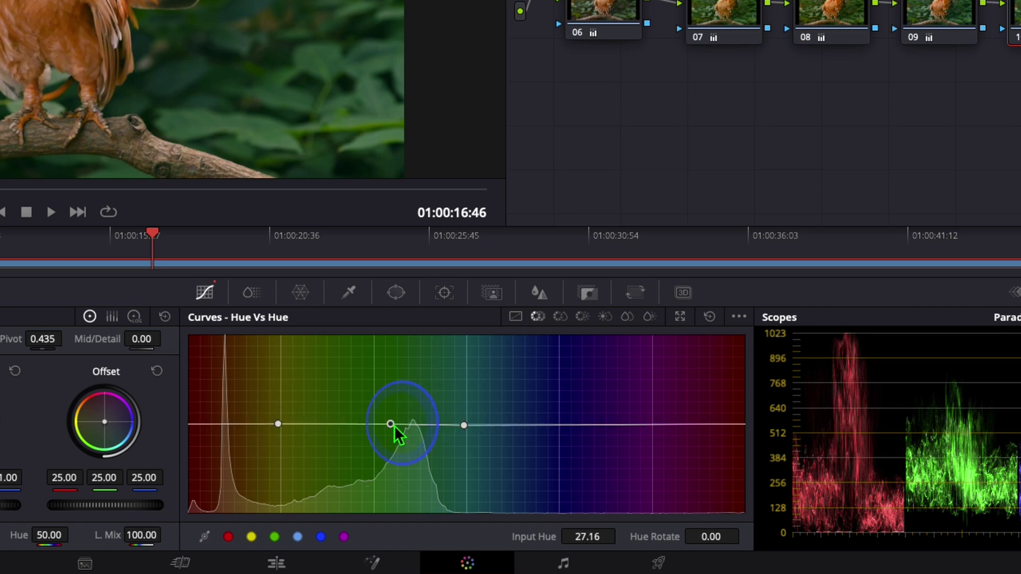
drag(394, 425, 395, 462)
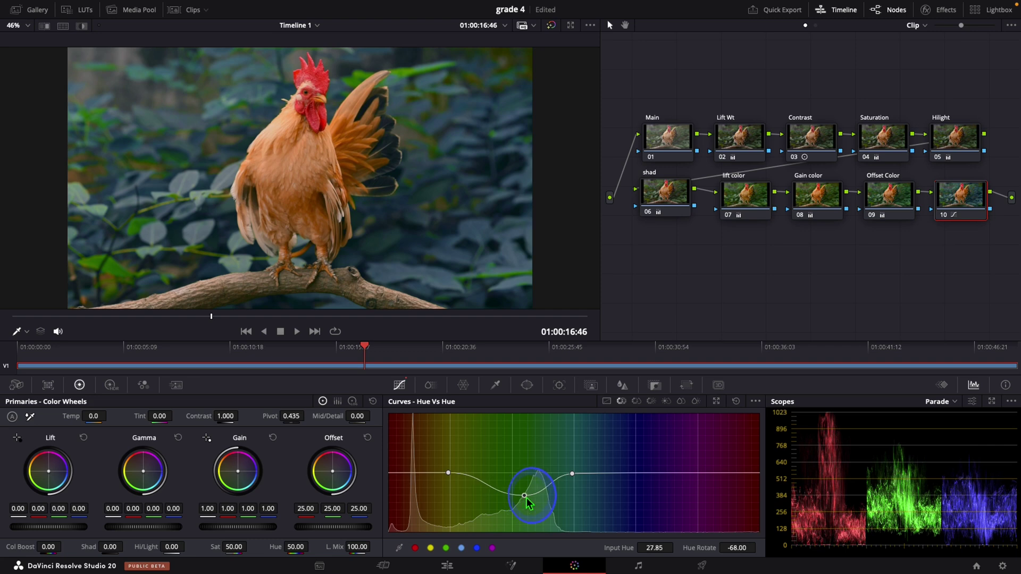
drag(526, 498, 444, 498)
click(444, 498)
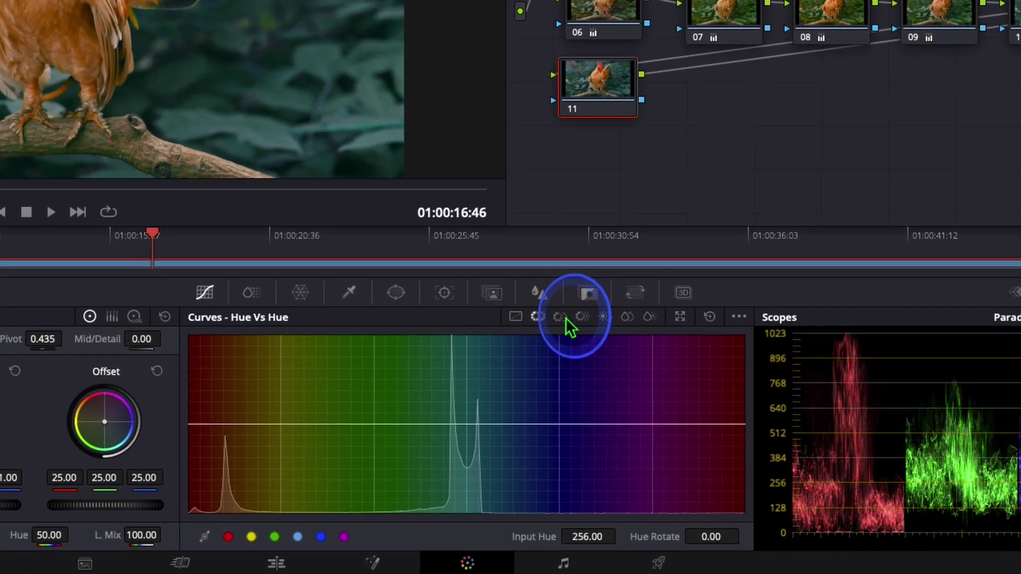
On the eleventh node, sample the teal foliage onto the Hue Vs Sat curve, lower its saturation to about 0.62, and label the node hue vs sat
click(565, 319)
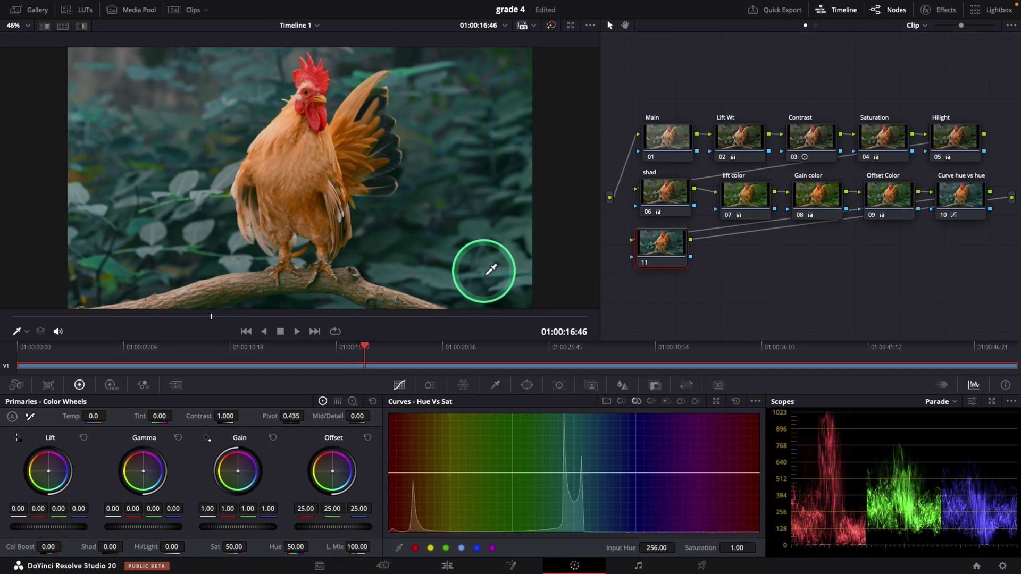
click(480, 188)
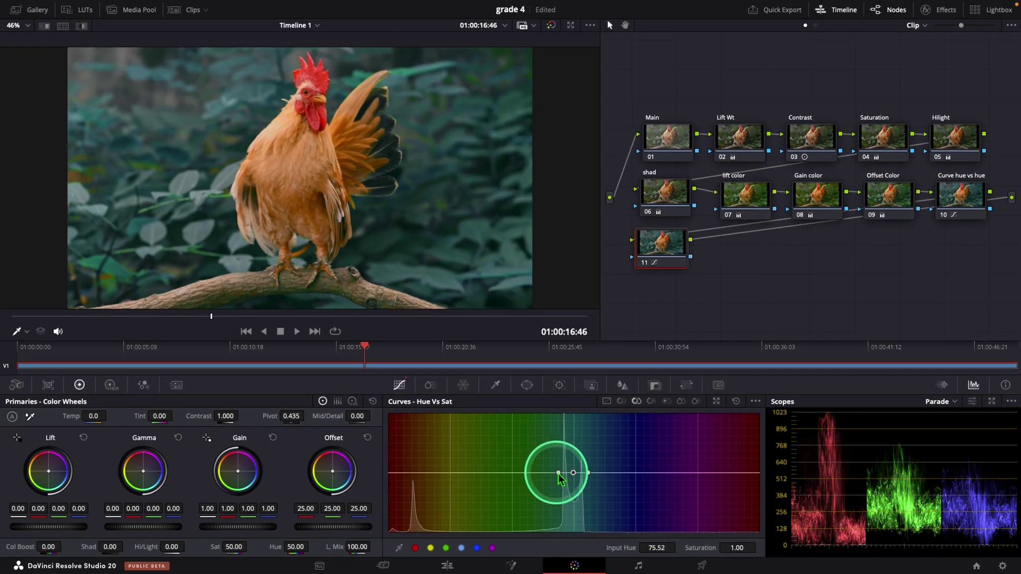
drag(559, 474, 530, 473)
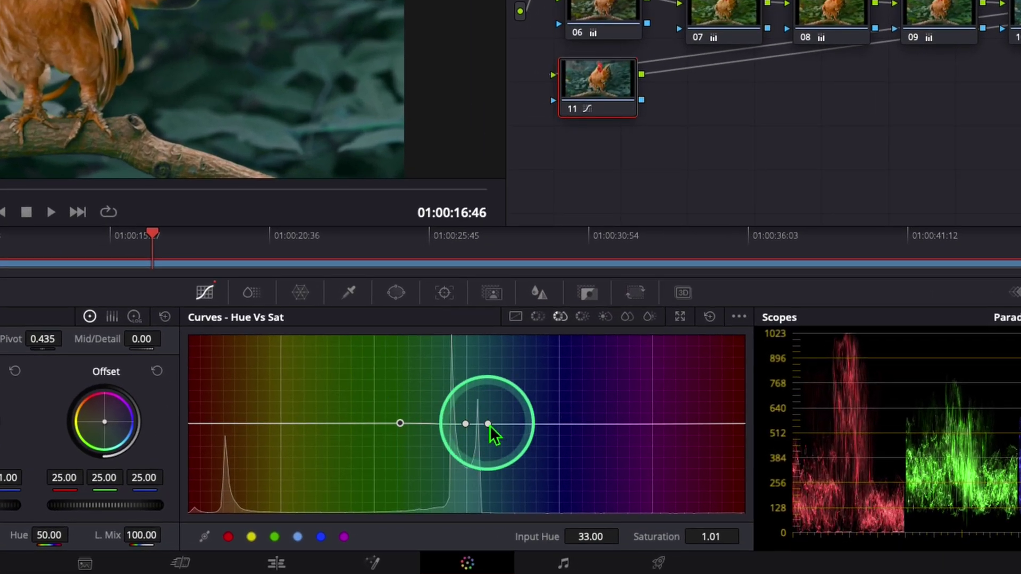
drag(489, 425, 454, 465)
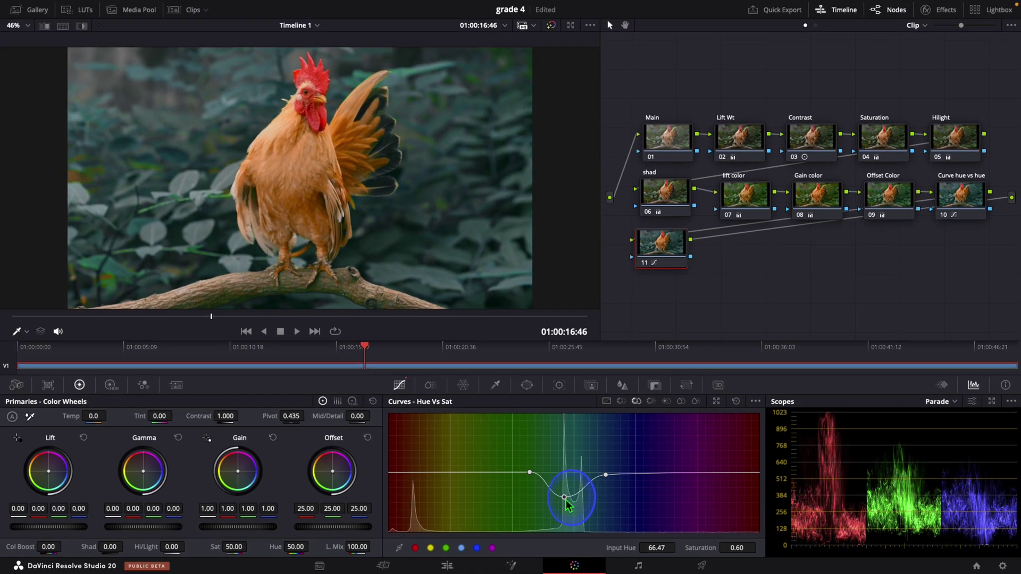
drag(566, 501, 567, 504)
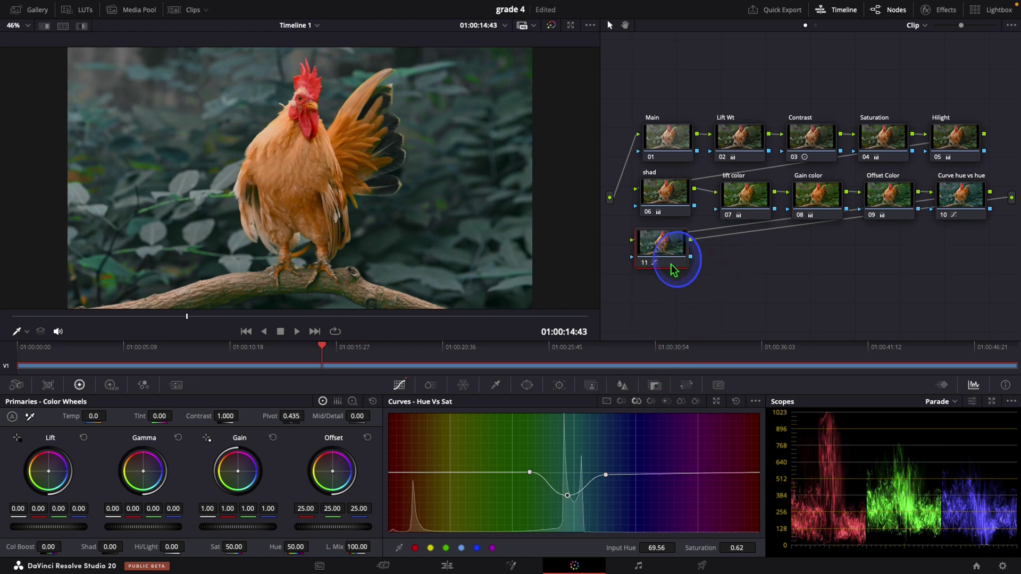
Add a twelfth node, shift its Offset color to red 16.41, green 25.48 and blue 32.20, and label it offset color 2
key(alt+s)
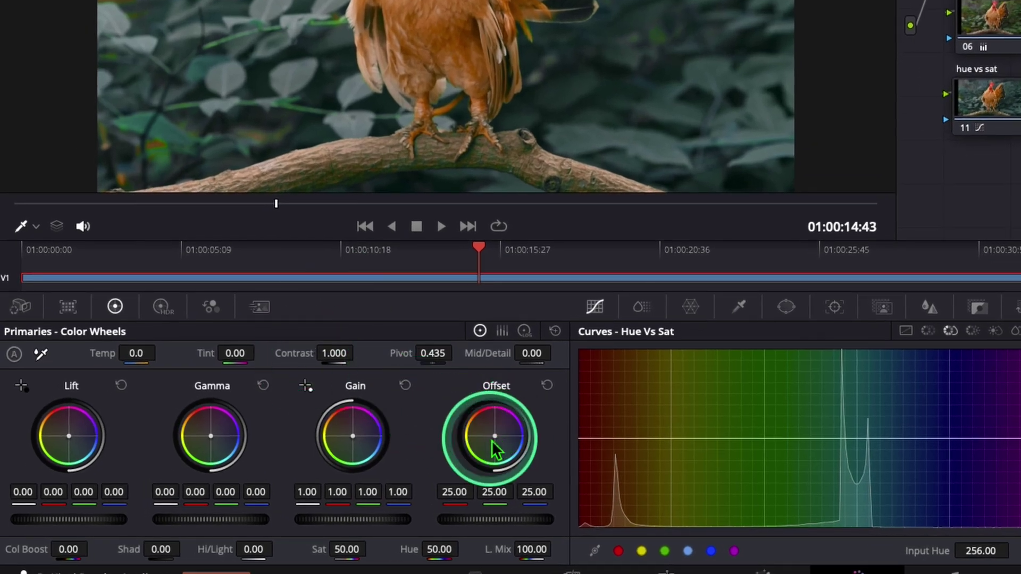
drag(493, 440, 491, 472)
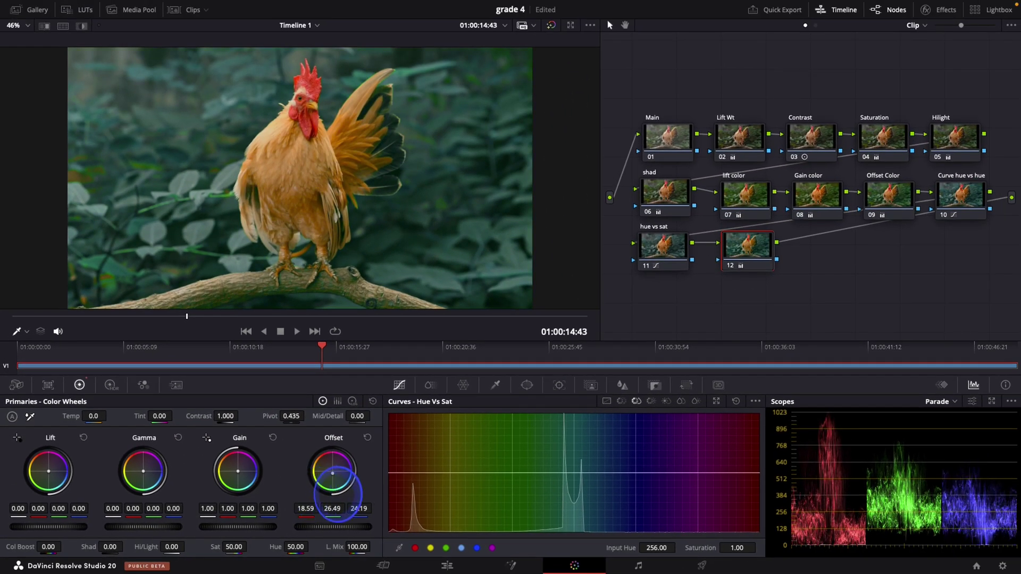
drag(338, 495, 343, 496)
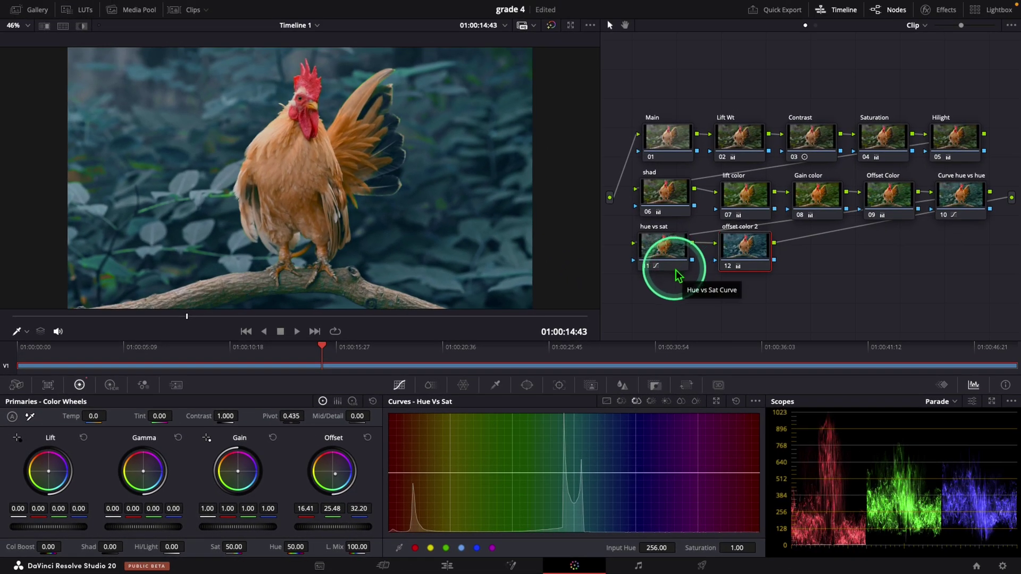
Add a thirteenth node after offset color 2 and lower its shadows to -61.00
click(678, 275)
click(110, 547)
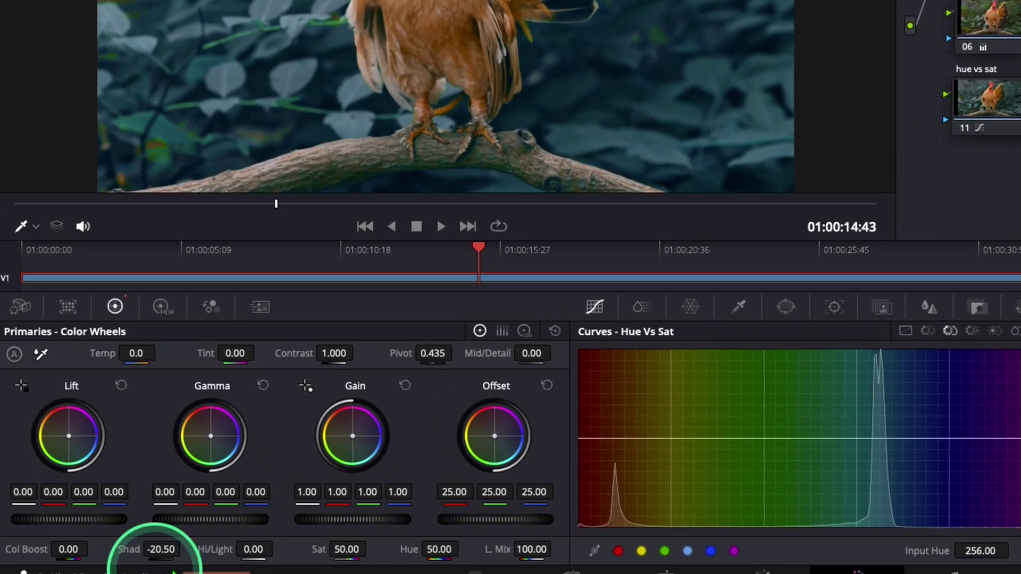
drag(159, 549, 90, 548)
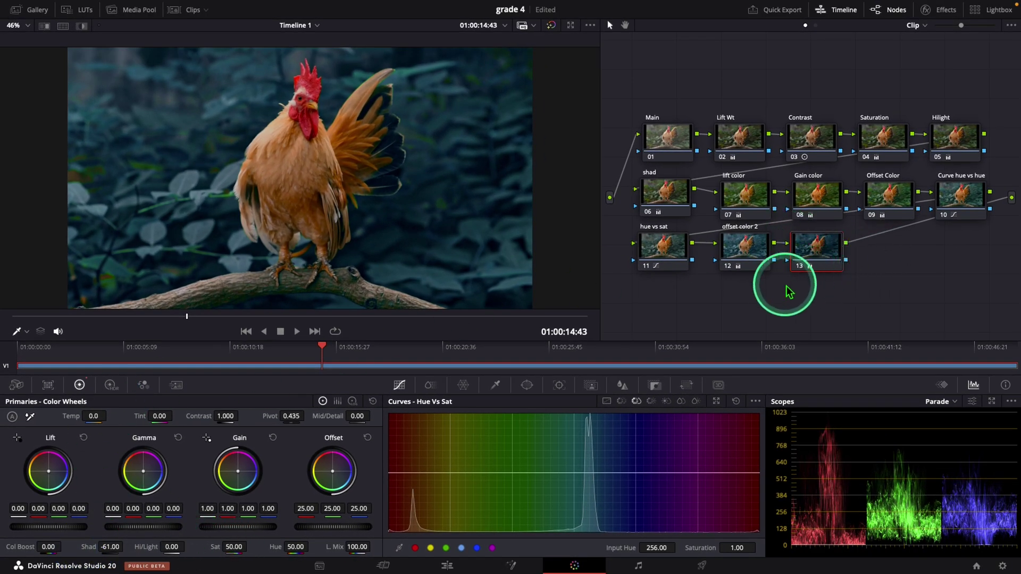
Add a fourteenth node and reduce its saturation to 45.40
drag(237, 546, 182, 546)
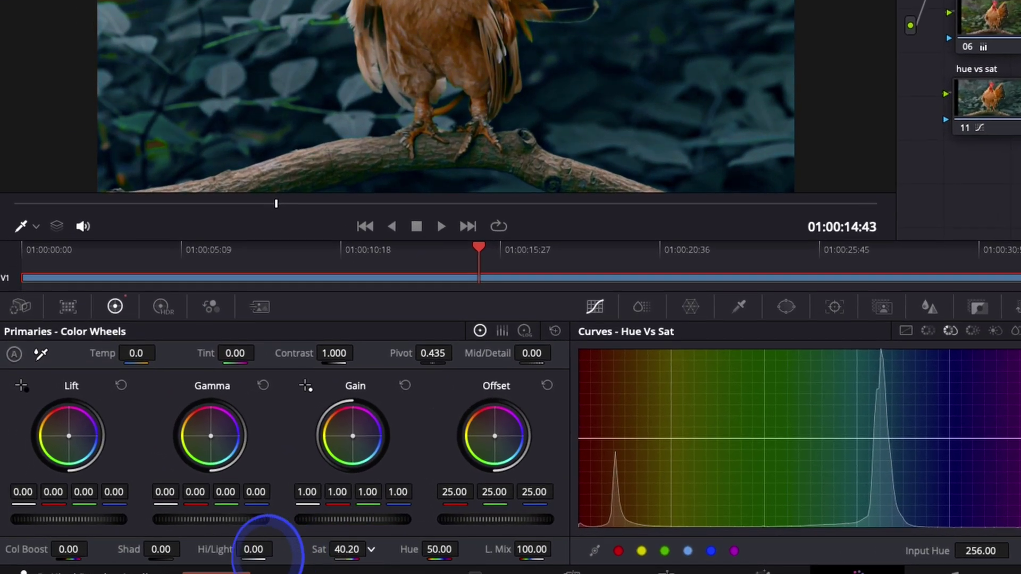
drag(268, 547, 207, 547)
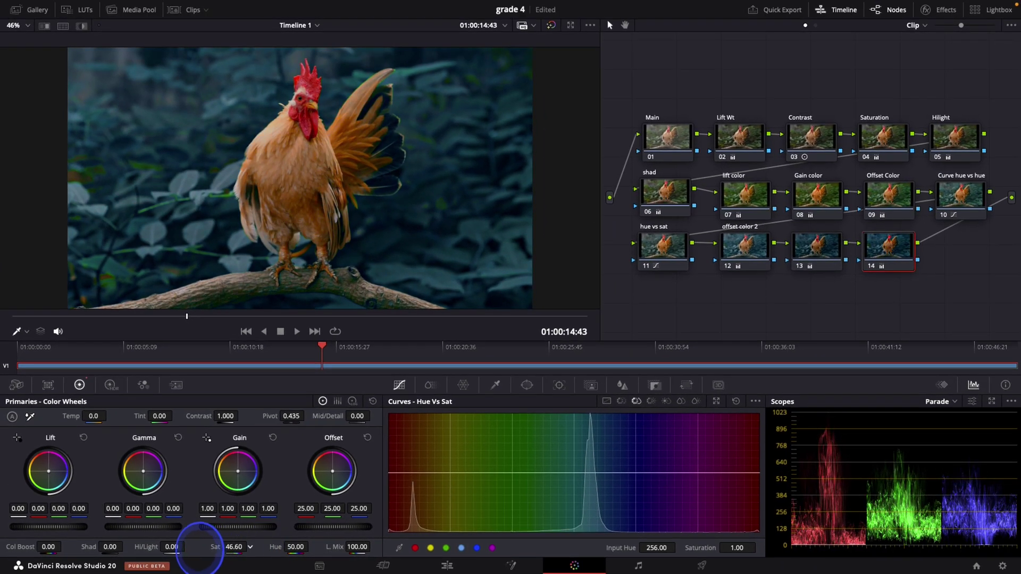
drag(197, 547, 198, 547)
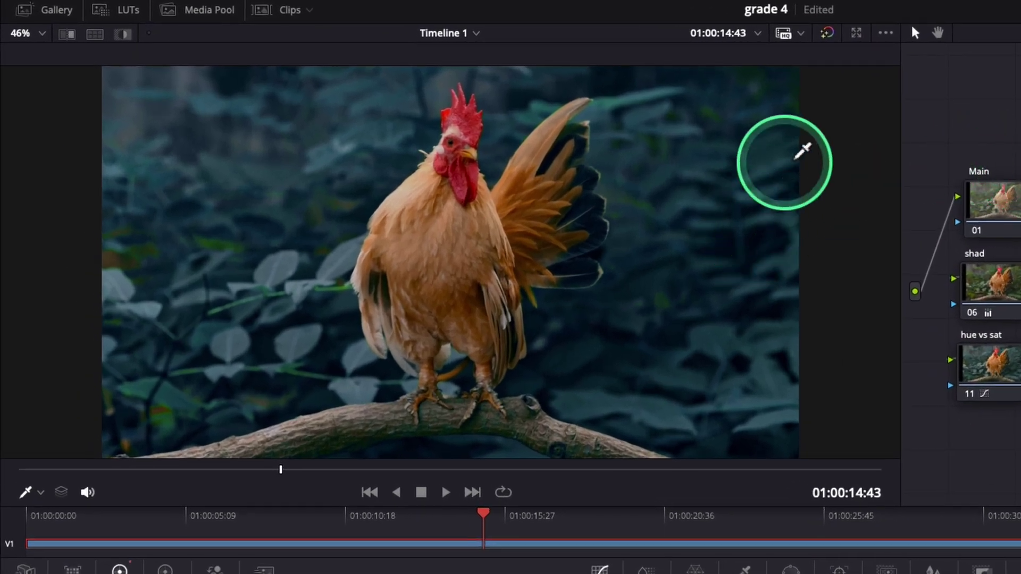
Compare the rooster shot with and without the color grade by toggling the grade bypass
click(834, 42)
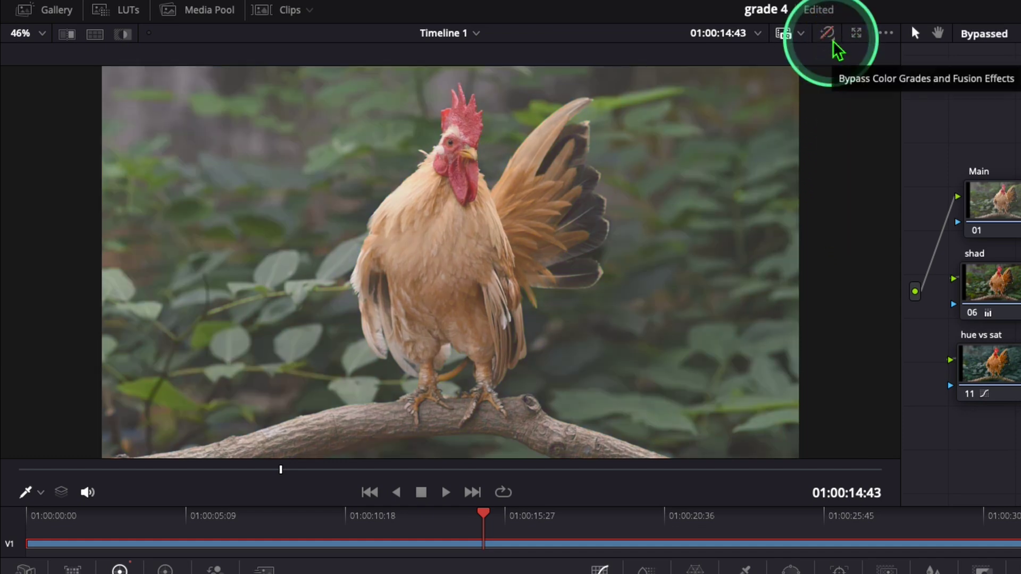
click(833, 43)
click(833, 43)
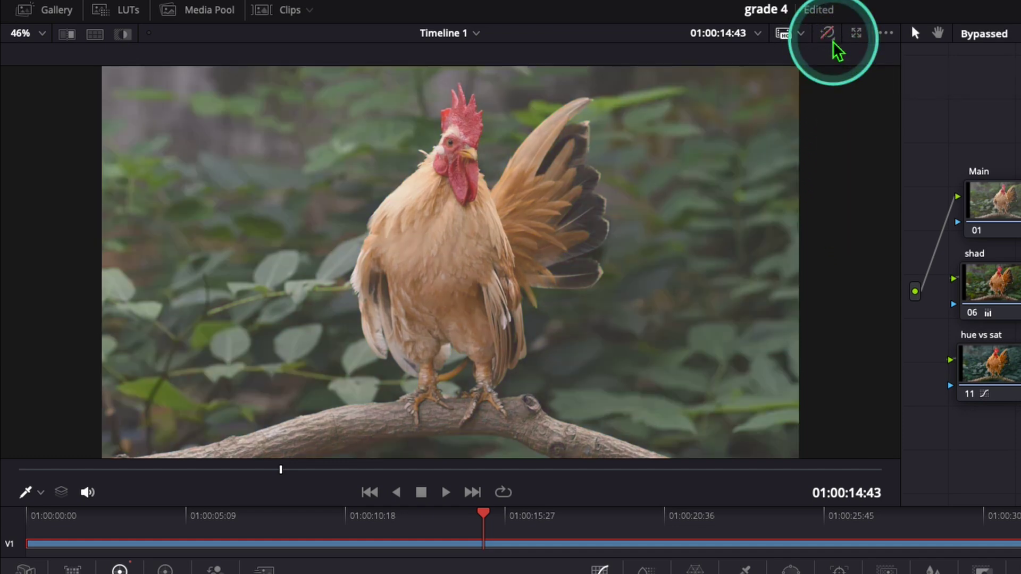
click(833, 43)
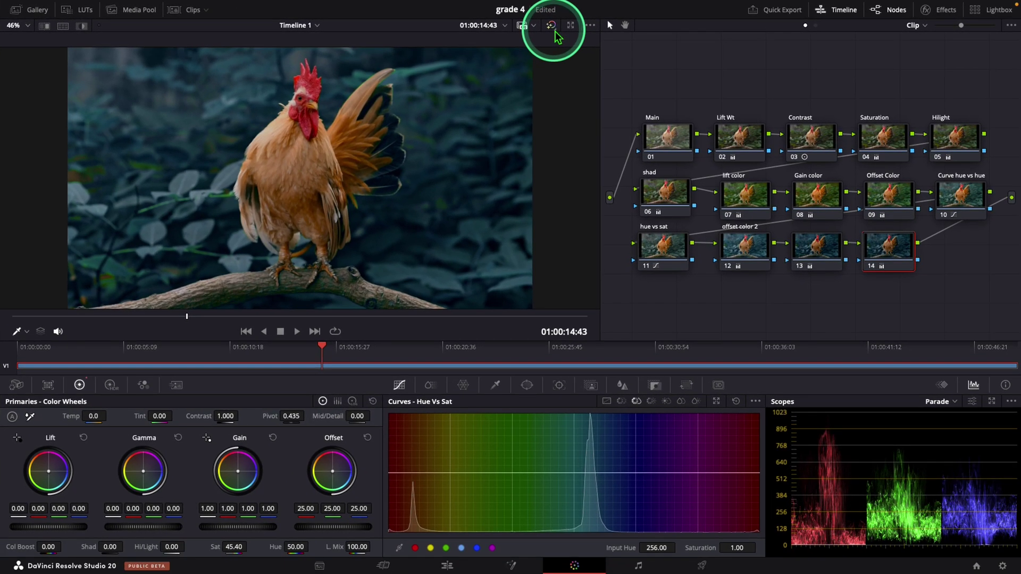
click(551, 25)
click(551, 26)
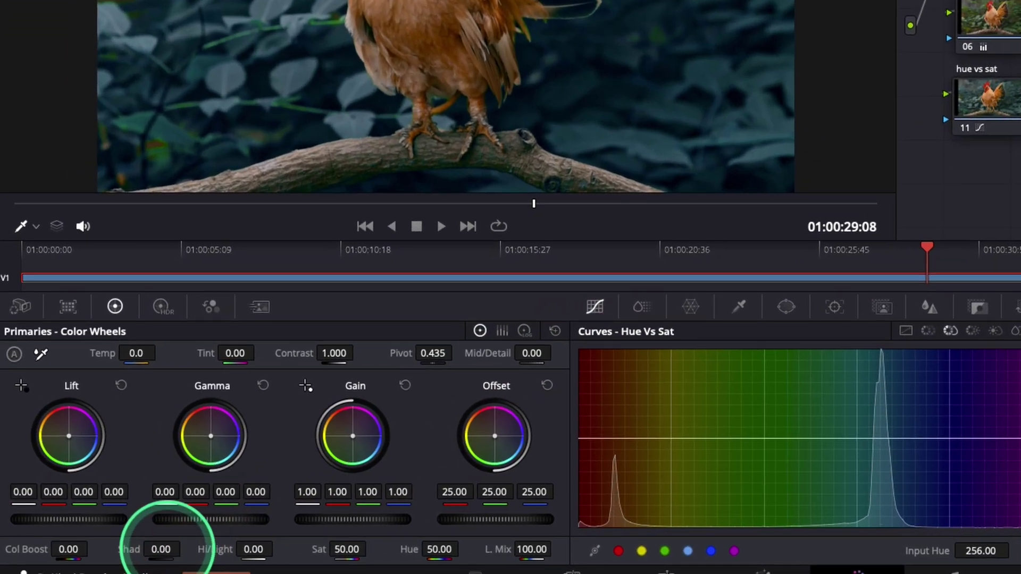
On a fifteenth node at timecode 01:00:29:08, set shadows to -14.00, highlights to -18.00 and saturation to 44.00
mouse_move(162, 545)
mouse_down()
mouse_move(150, 545)
mouse_move(171, 547)
mouse_up()
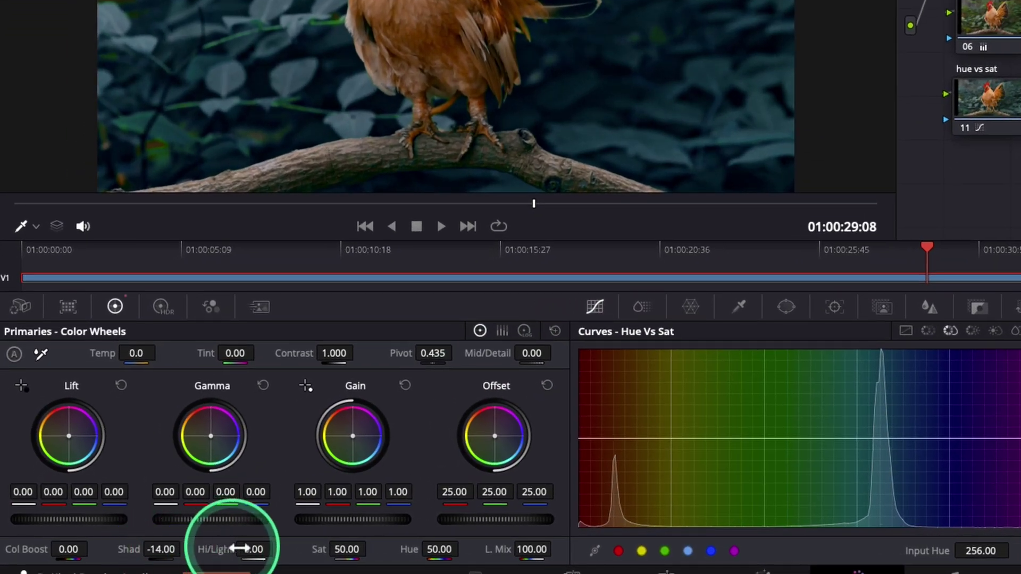
drag(234, 546, 232, 544)
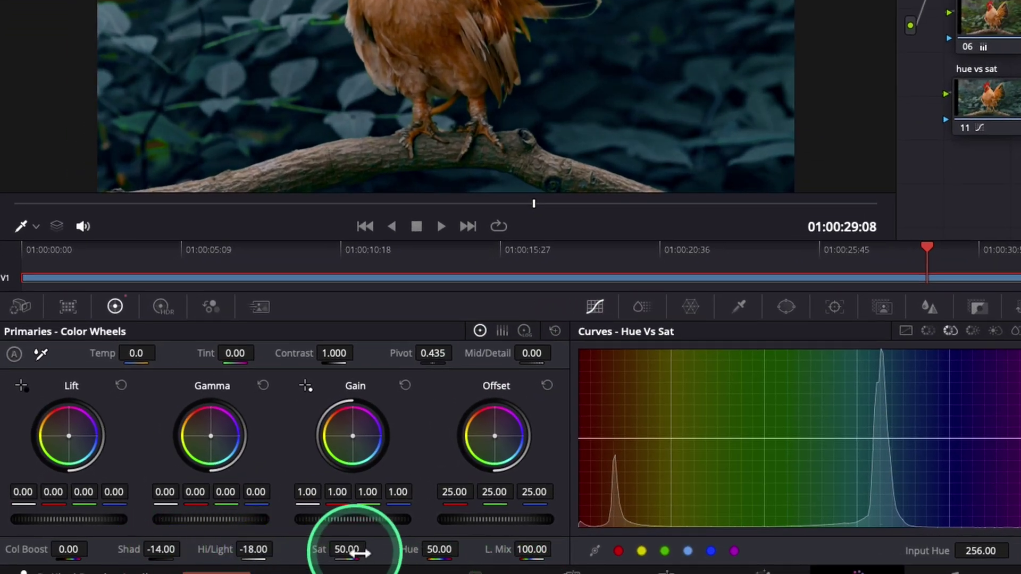
drag(352, 548, 341, 544)
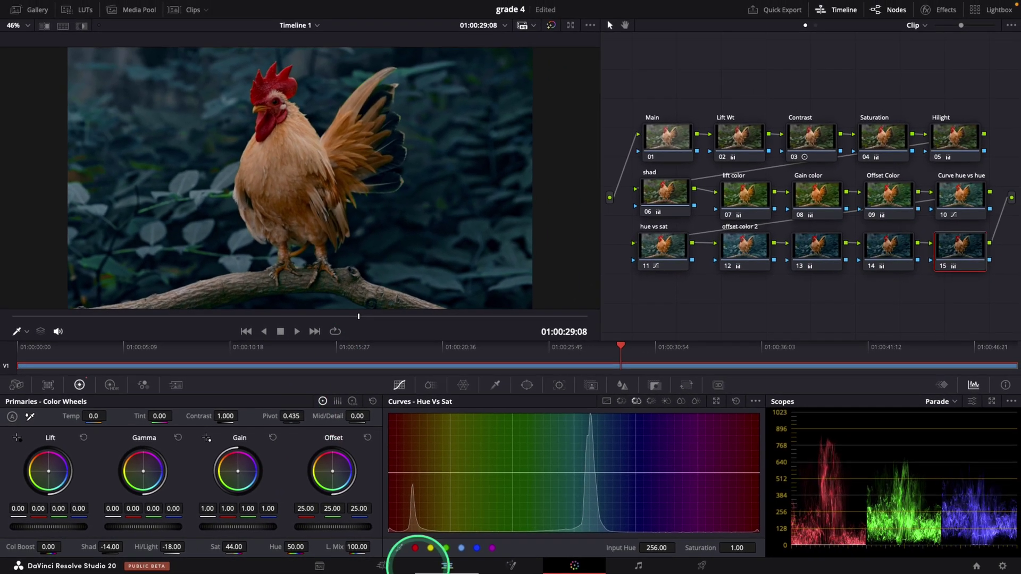